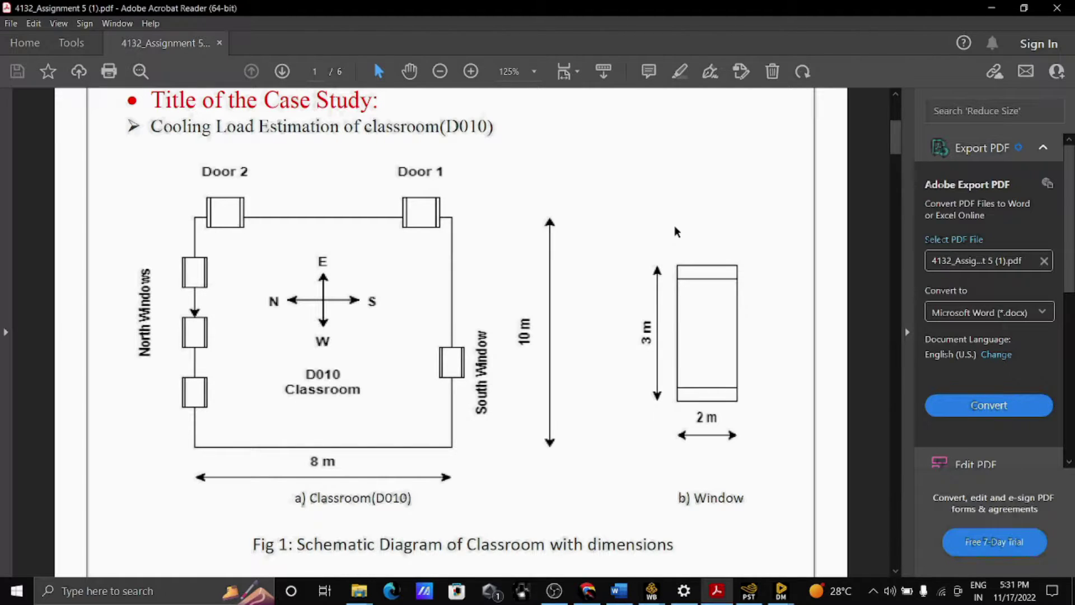
# Minimize the assignment PDF and edit system B's Geometry in DesignModeler
pyautogui.click(992, 8)
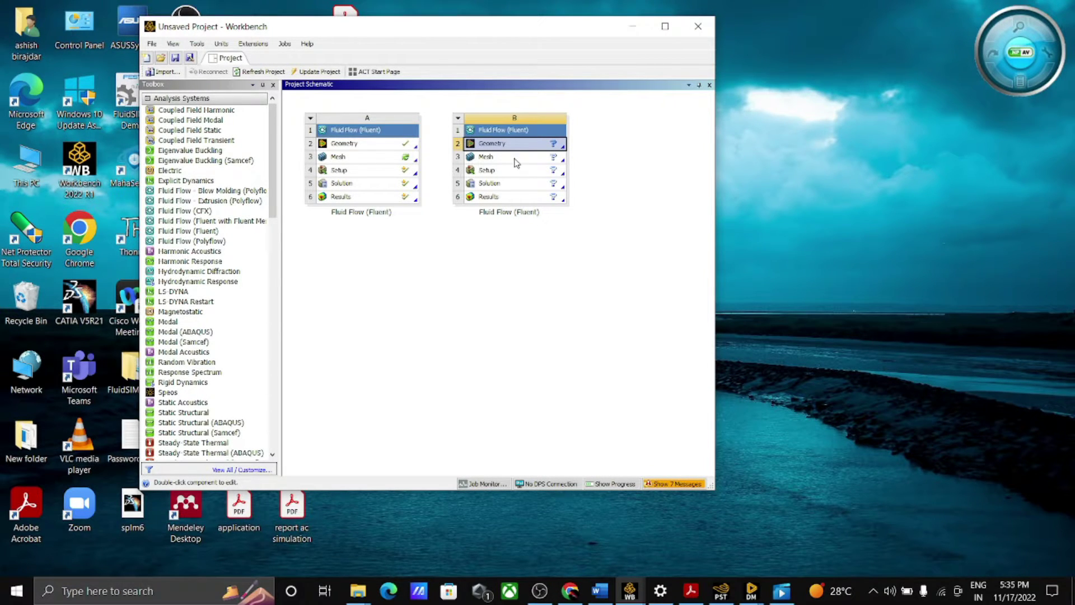
pyautogui.rightClick(507, 144)
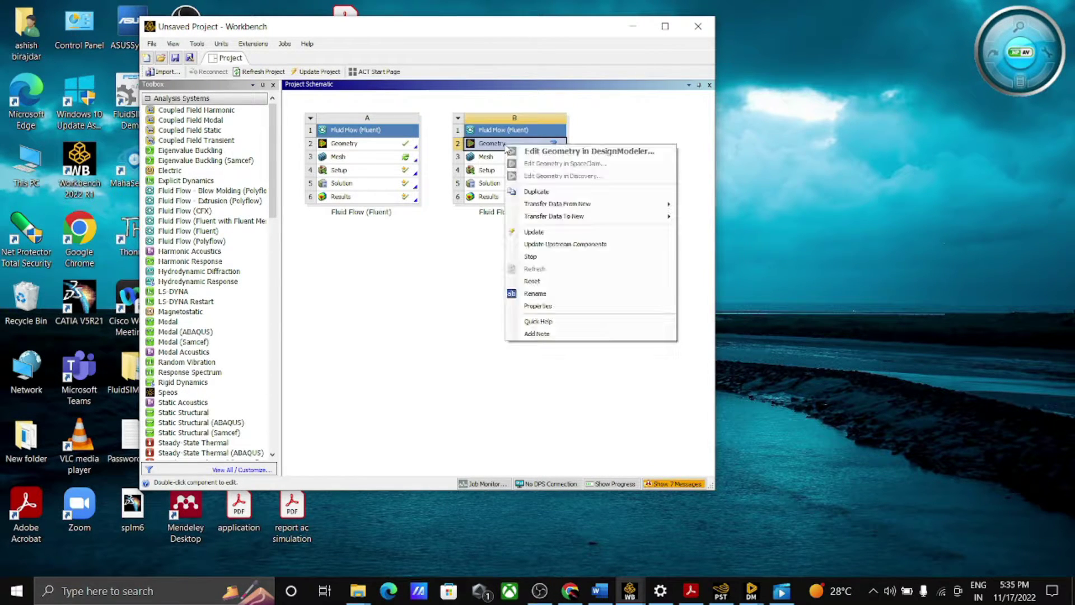
pyautogui.click(533, 152)
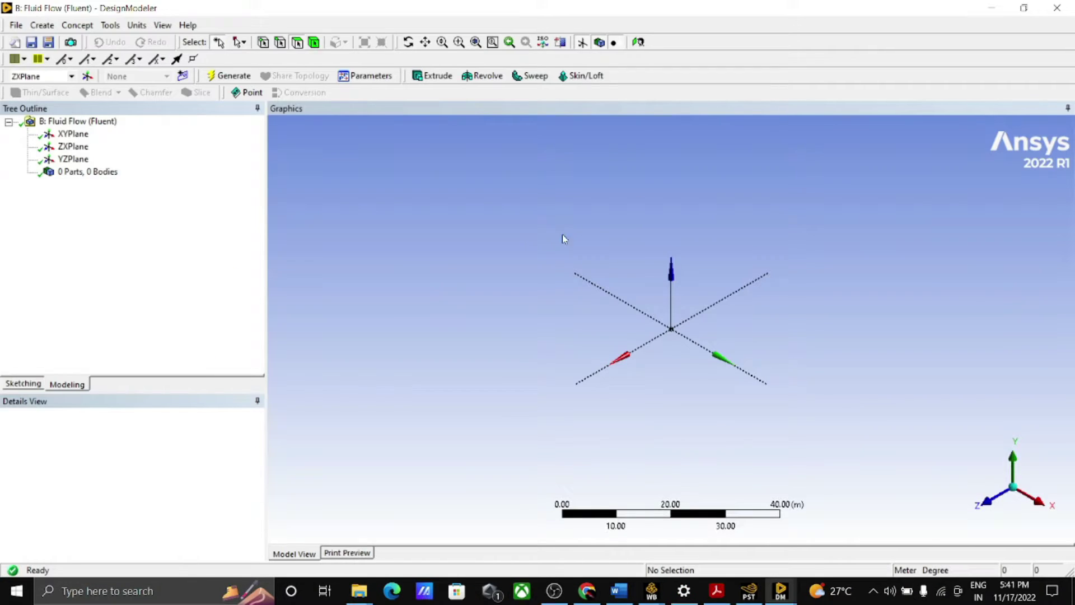
# Start a new sketch on the ZX plane, face it, and draw a rectangle
pyautogui.click(72, 146)
pyautogui.click(183, 76)
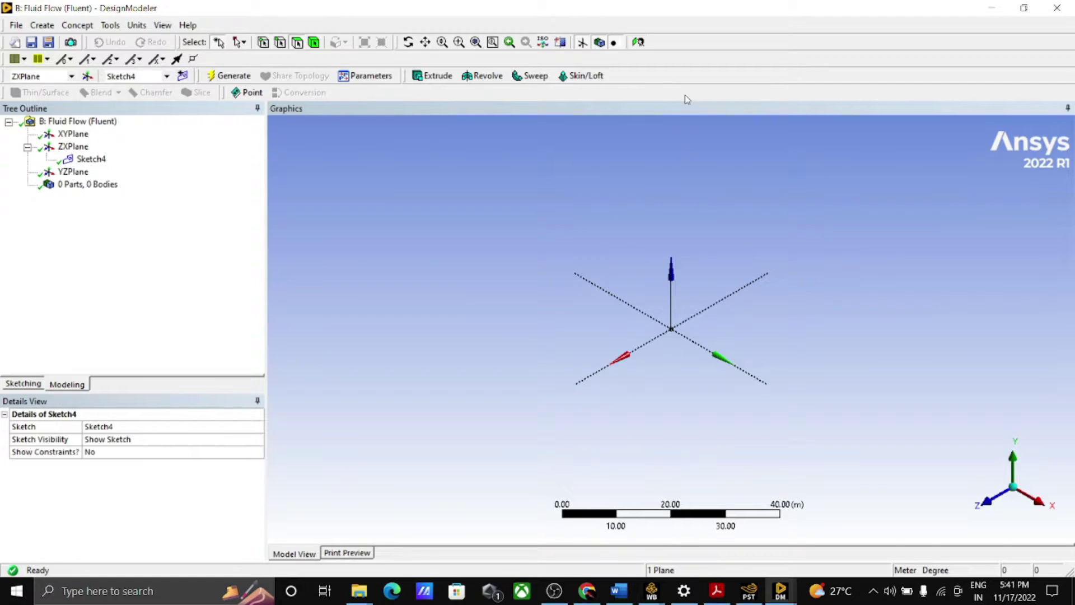
pyautogui.click(639, 43)
pyautogui.click(23, 384)
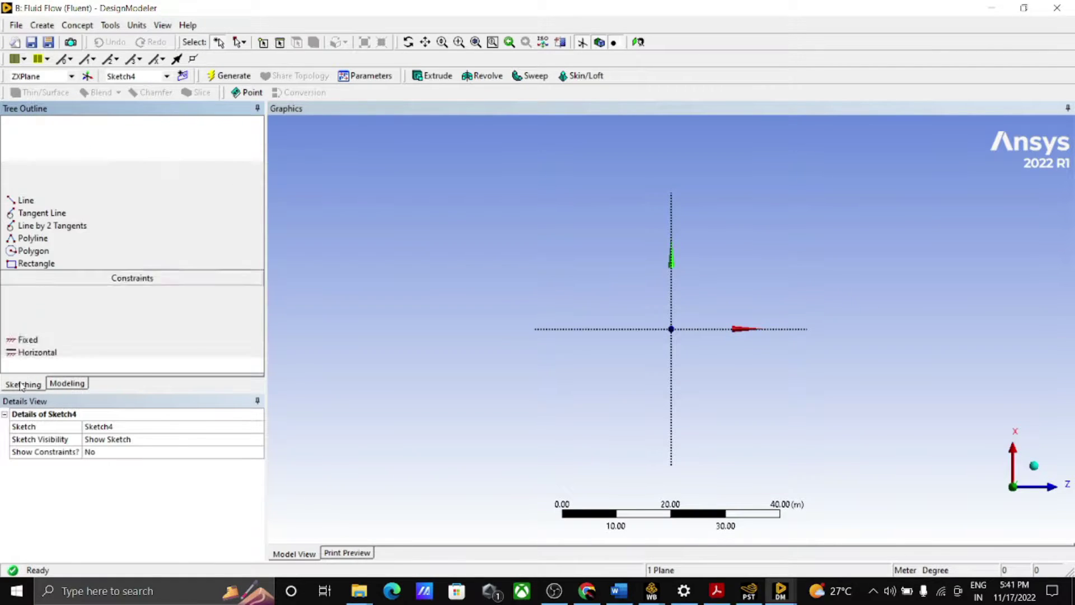
pyautogui.click(36, 202)
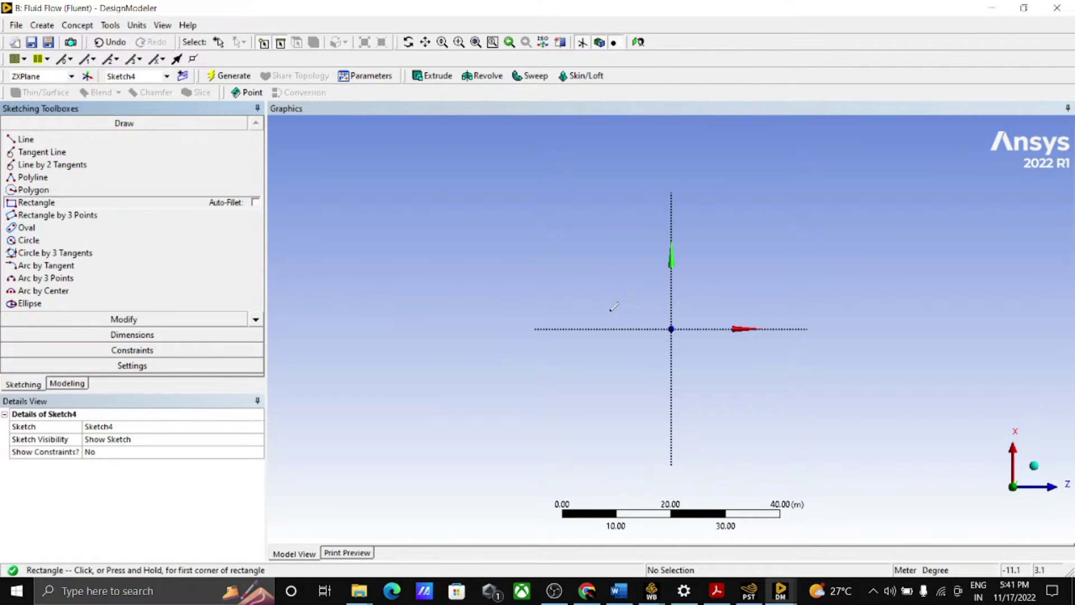
pyautogui.click(608, 278)
pyautogui.click(728, 397)
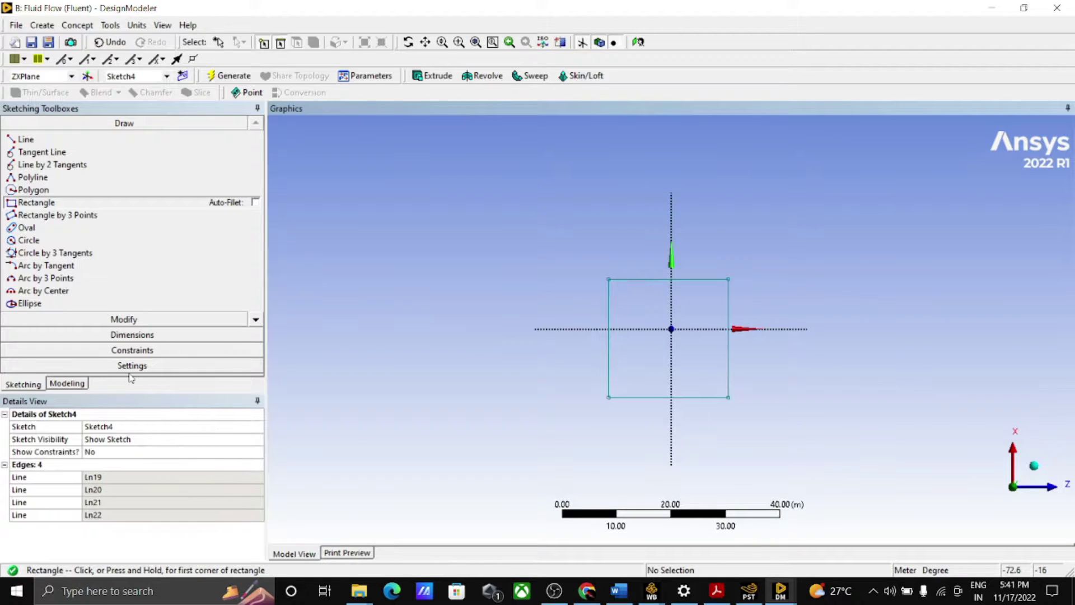
# Dimension the rectangle's width H3 = 8 m and height V2 = 10 m
pyautogui.click(134, 351)
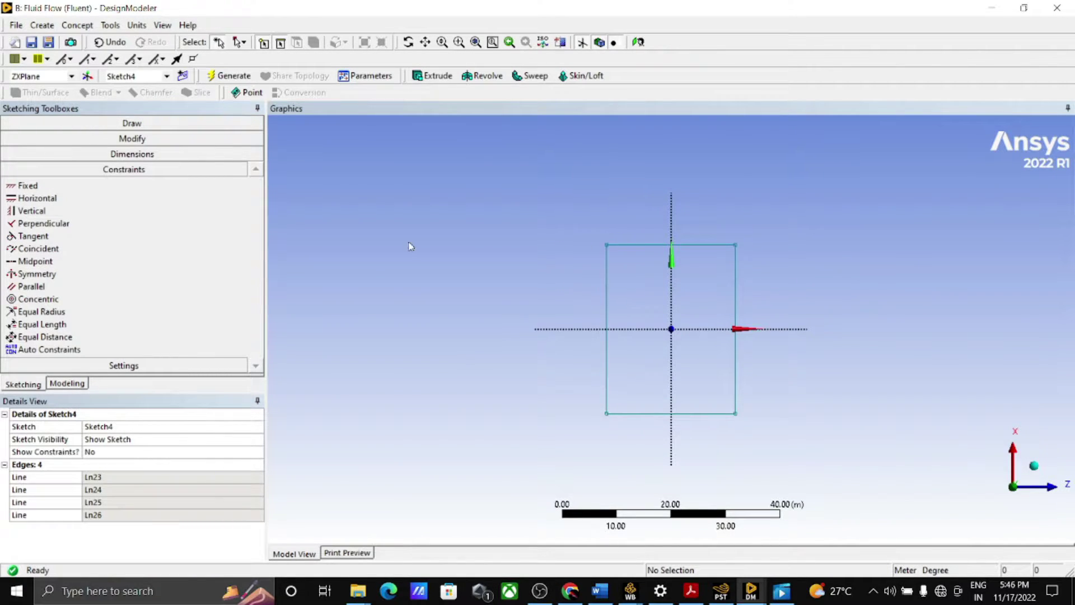
pyautogui.click(136, 157)
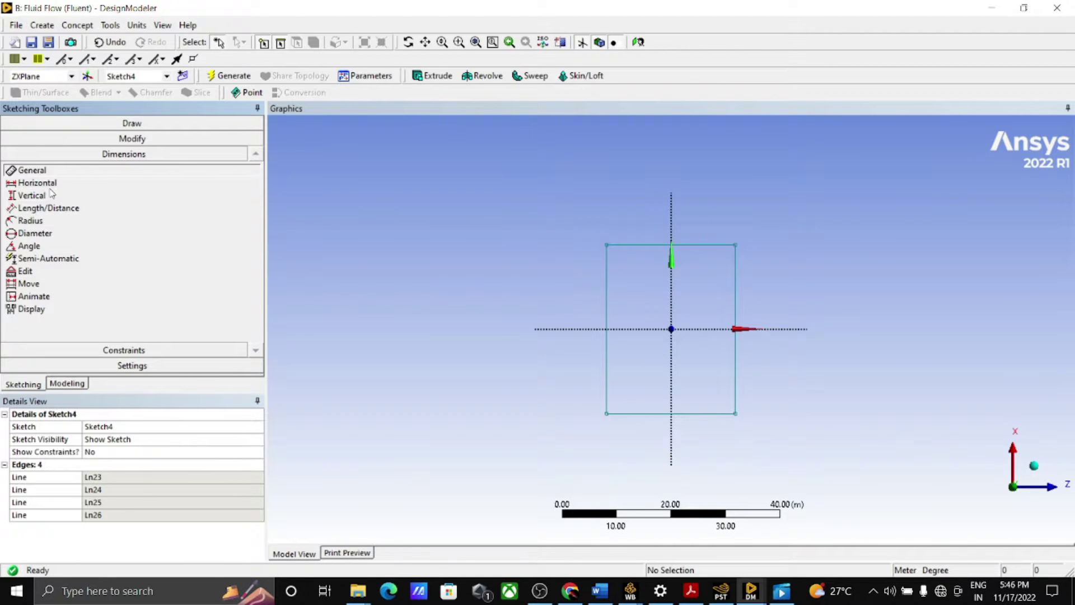
pyautogui.click(607, 381)
pyautogui.click(542, 367)
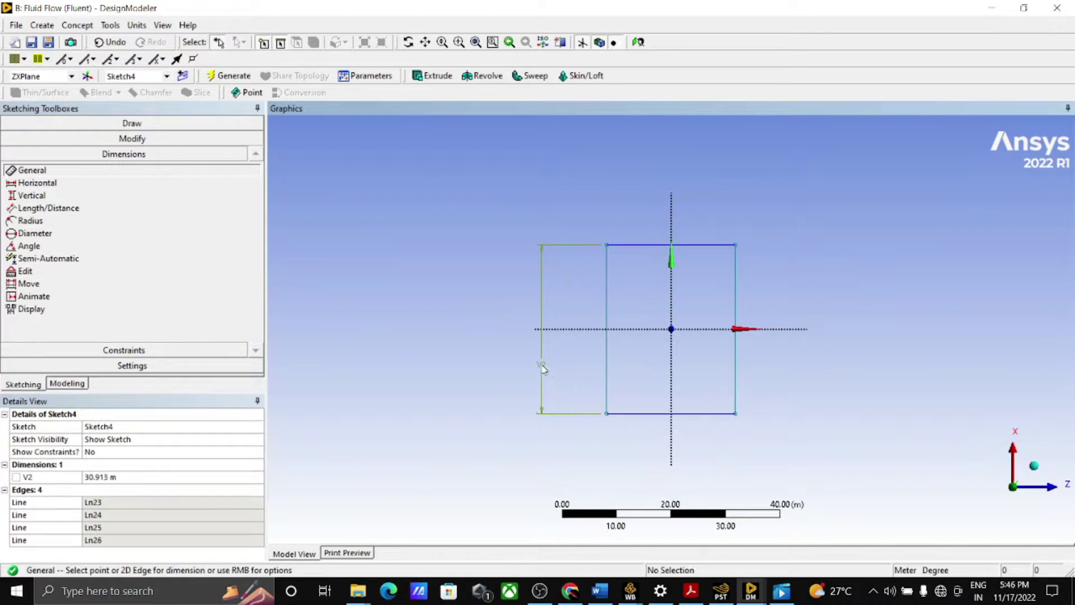
pyautogui.click(666, 415)
pyautogui.click(636, 434)
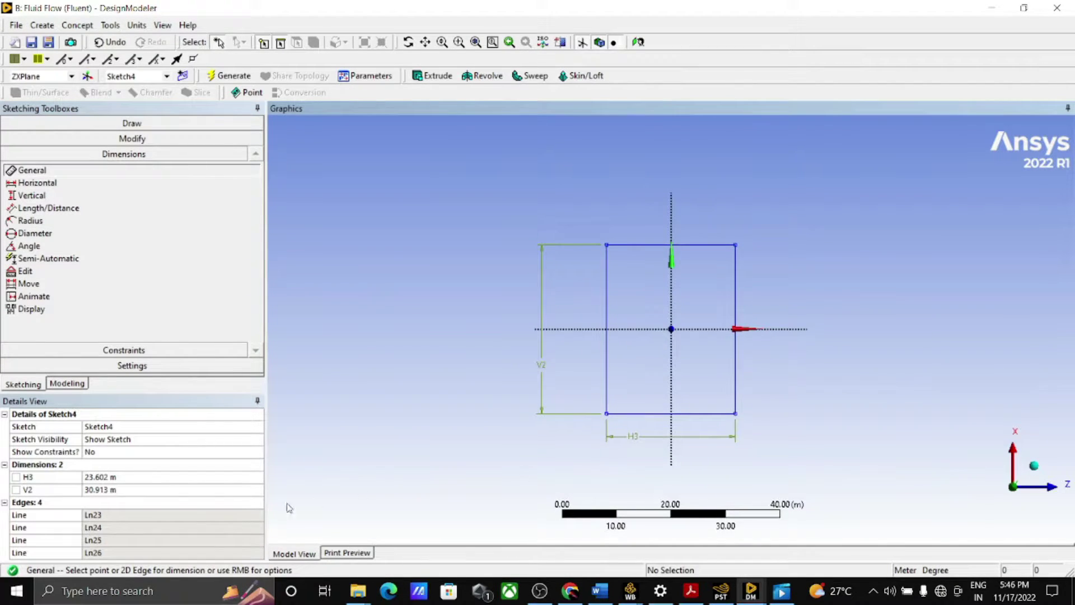
pyautogui.click(115, 476)
pyautogui.write('8')
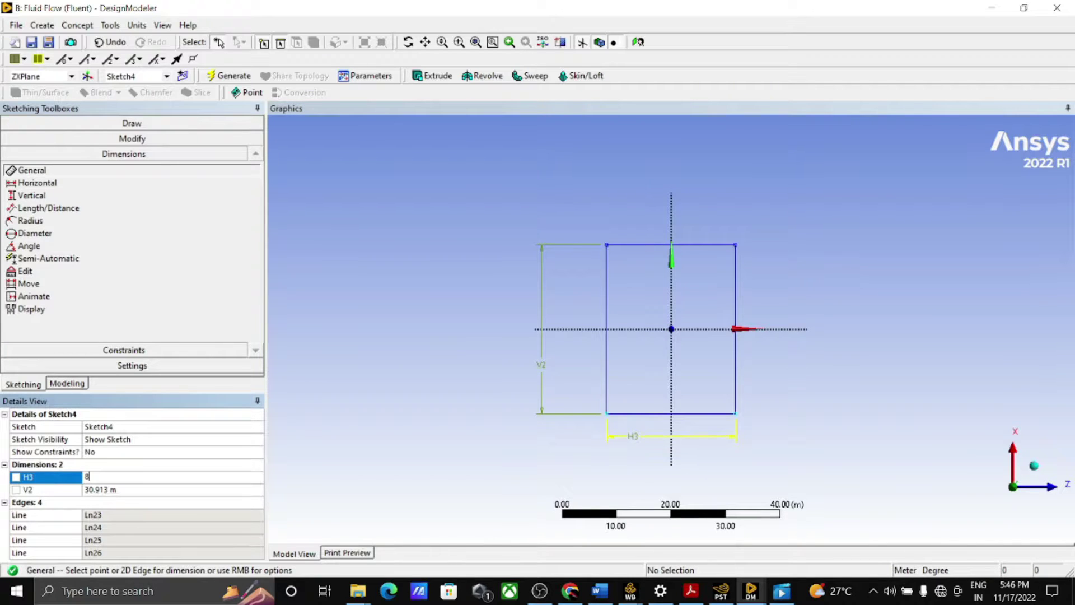
pyautogui.press('Return')
pyautogui.click(99, 490)
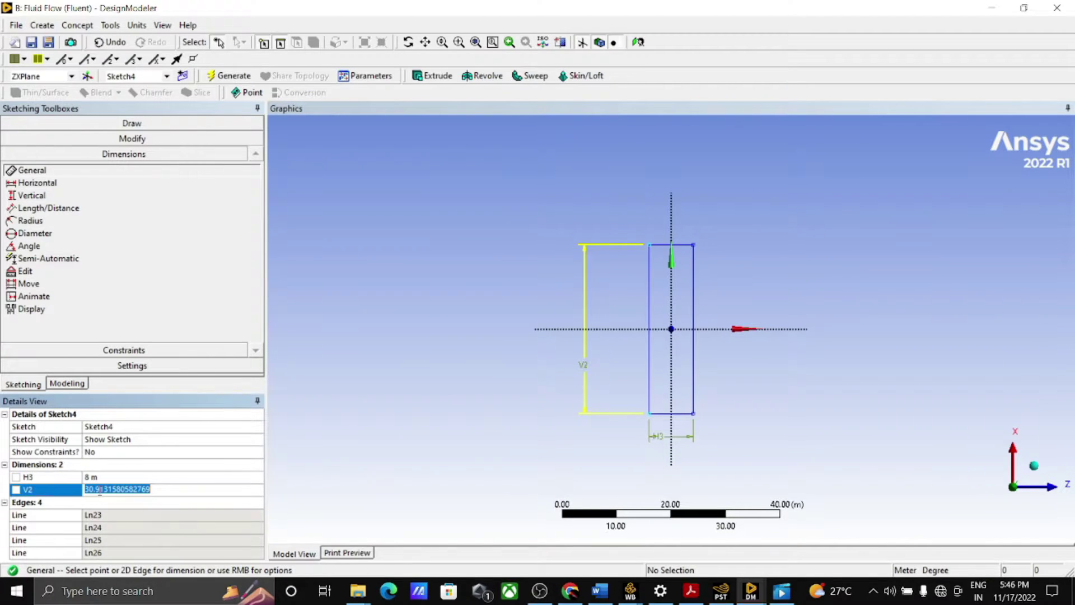
pyautogui.write('10')
pyautogui.press('Return')
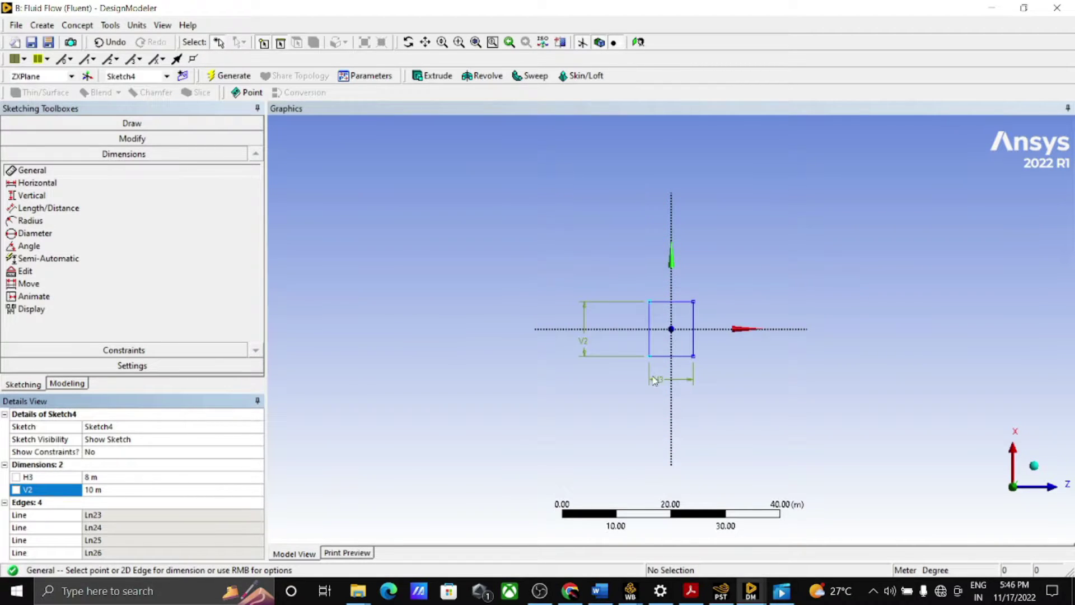
# Extrude Sketch4 to a 6 m depth in isometric view and generate the solid
pyautogui.click(1036, 470)
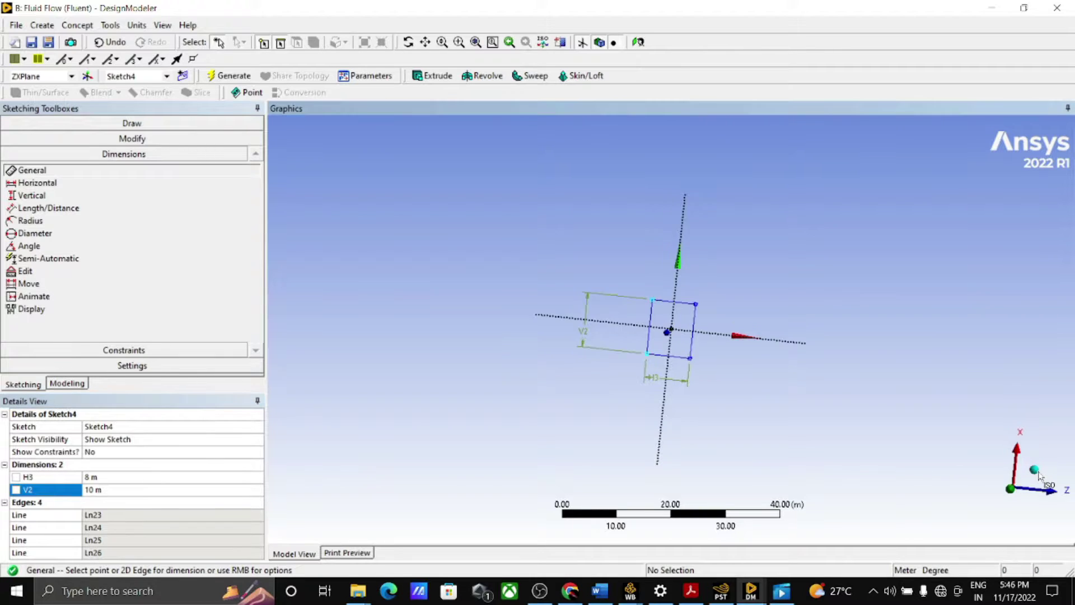
pyautogui.click(434, 77)
pyautogui.click(73, 185)
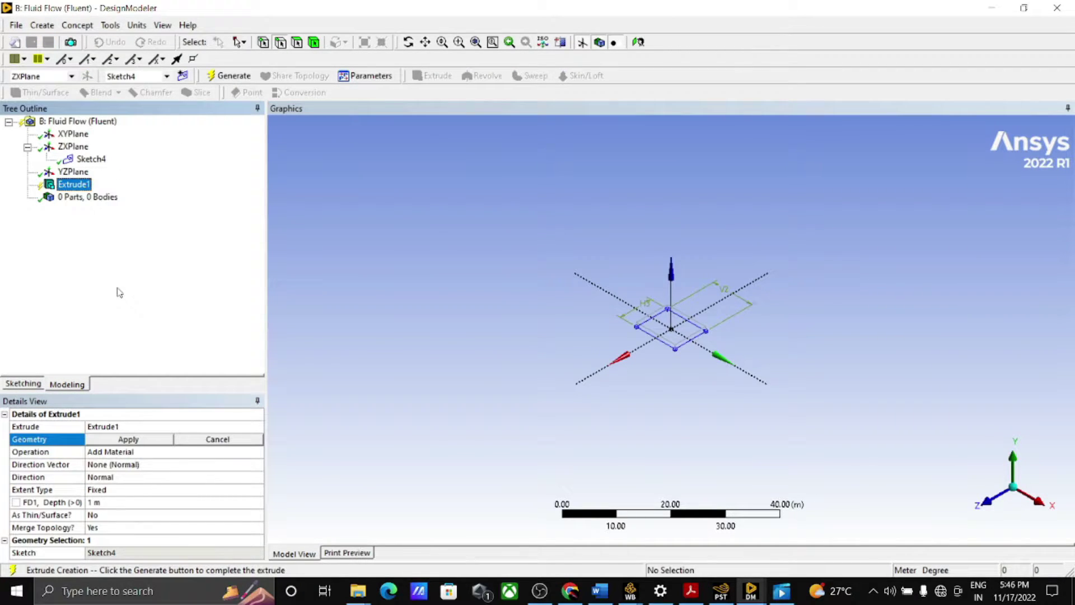
pyautogui.click(131, 439)
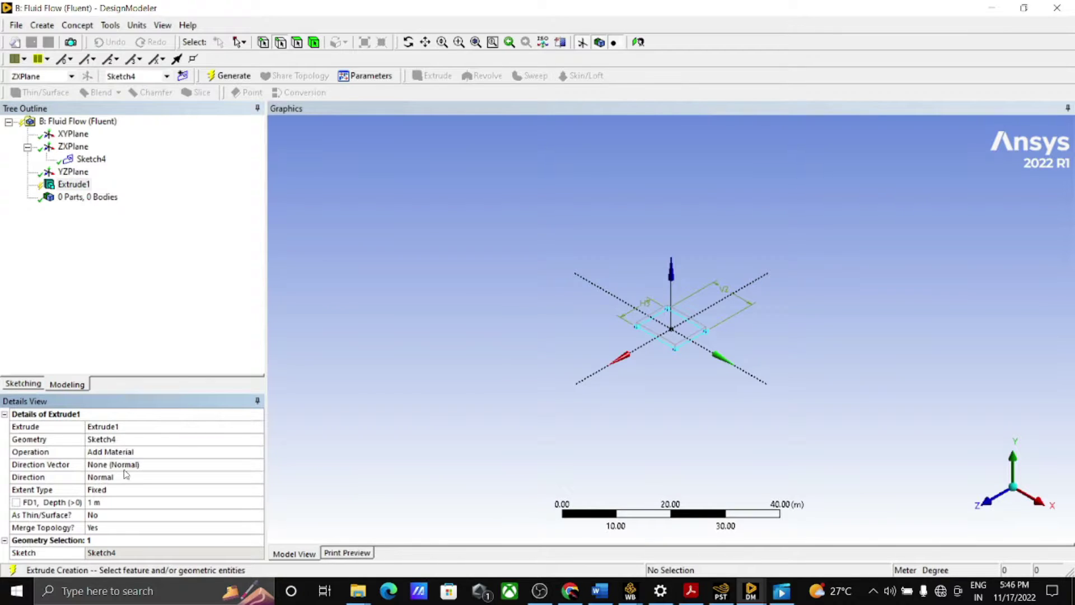
pyautogui.click(116, 503)
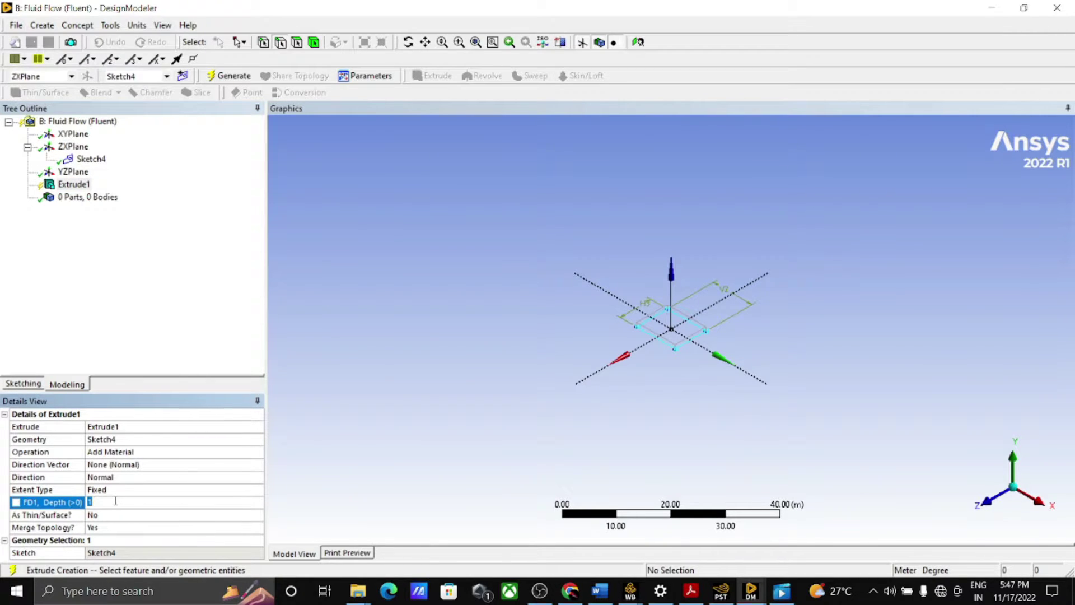
pyautogui.write('6')
pyautogui.press('Return')
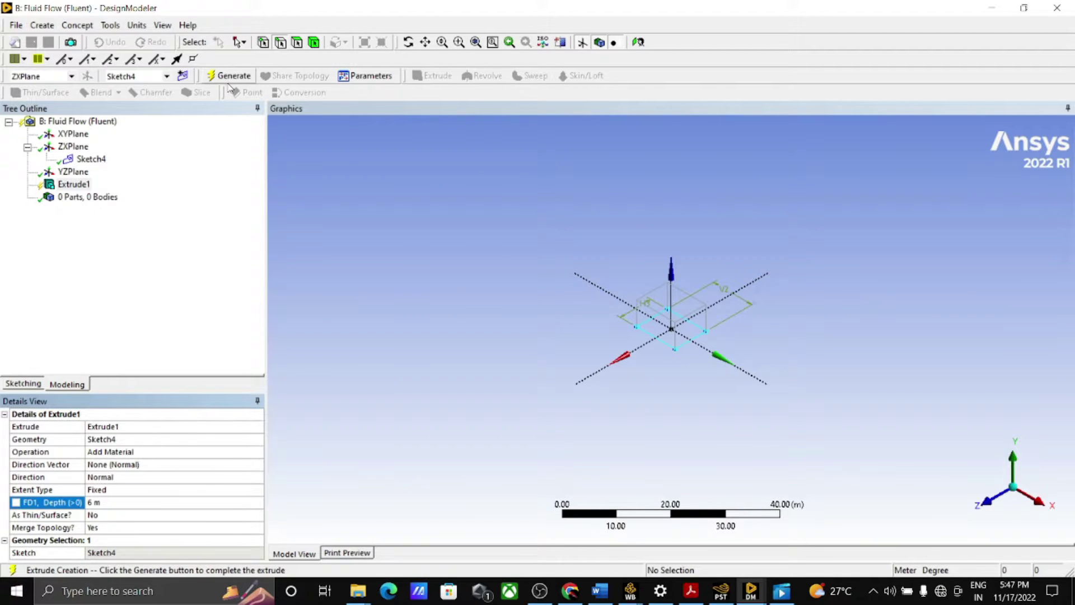
pyautogui.click(229, 77)
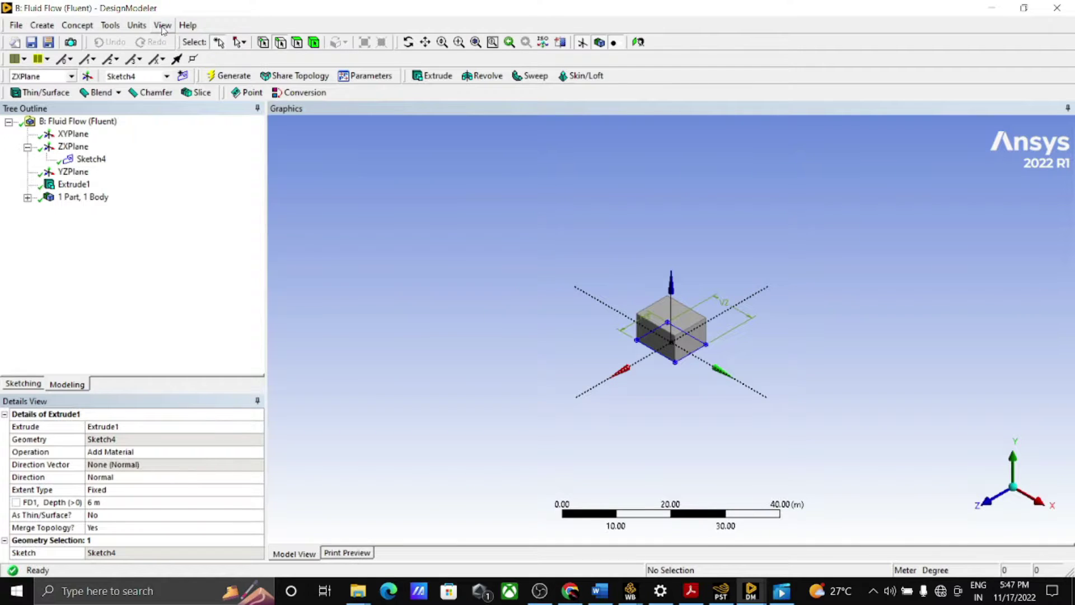
# Display the box as wireframe and zoom in on it
pyautogui.click(163, 25)
pyautogui.click(173, 70)
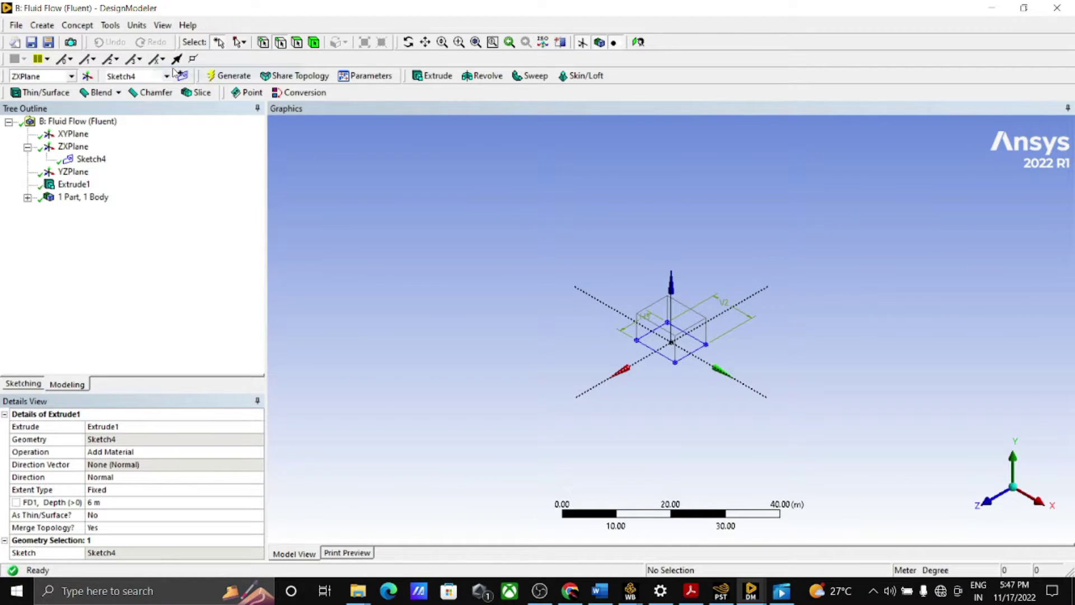
pyautogui.scroll(4, 632, 314)
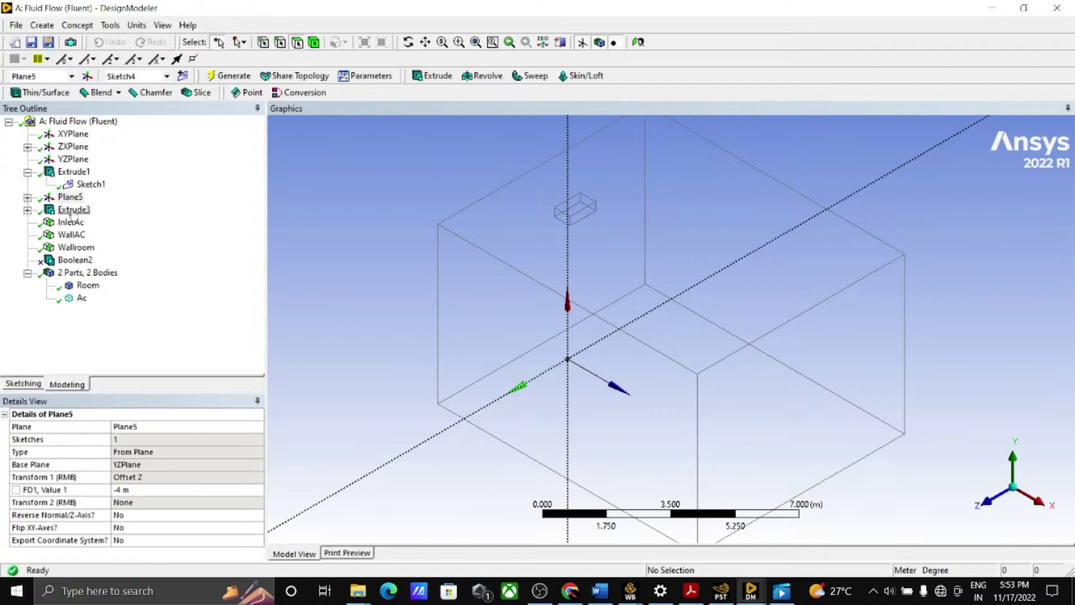
# Review Extrude3's operation setting, then suppress Extrude1 to remove the Room box
pyautogui.click(72, 211)
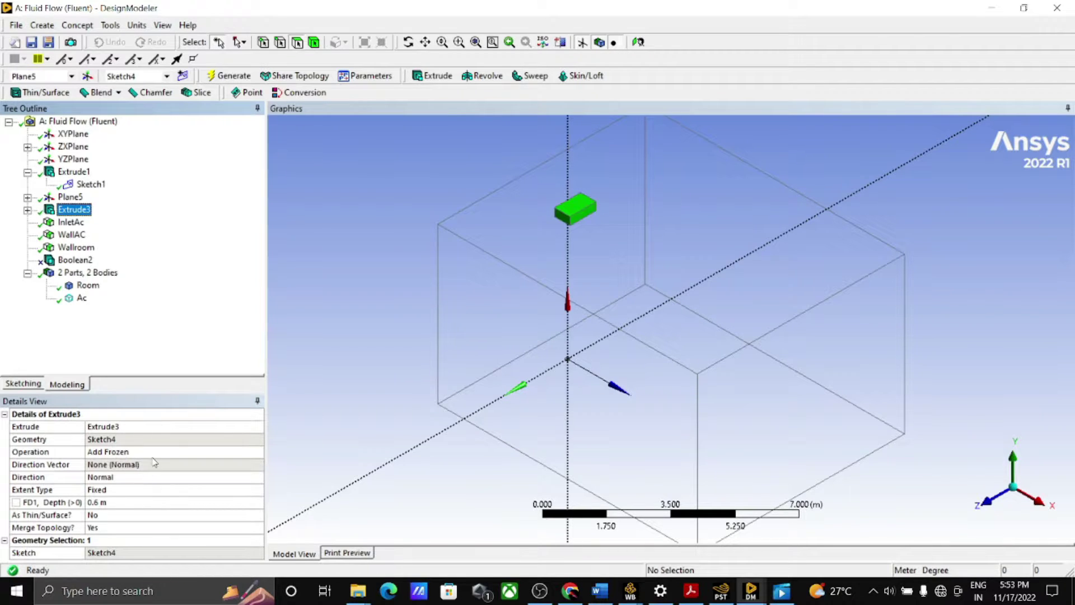
pyautogui.click(258, 453)
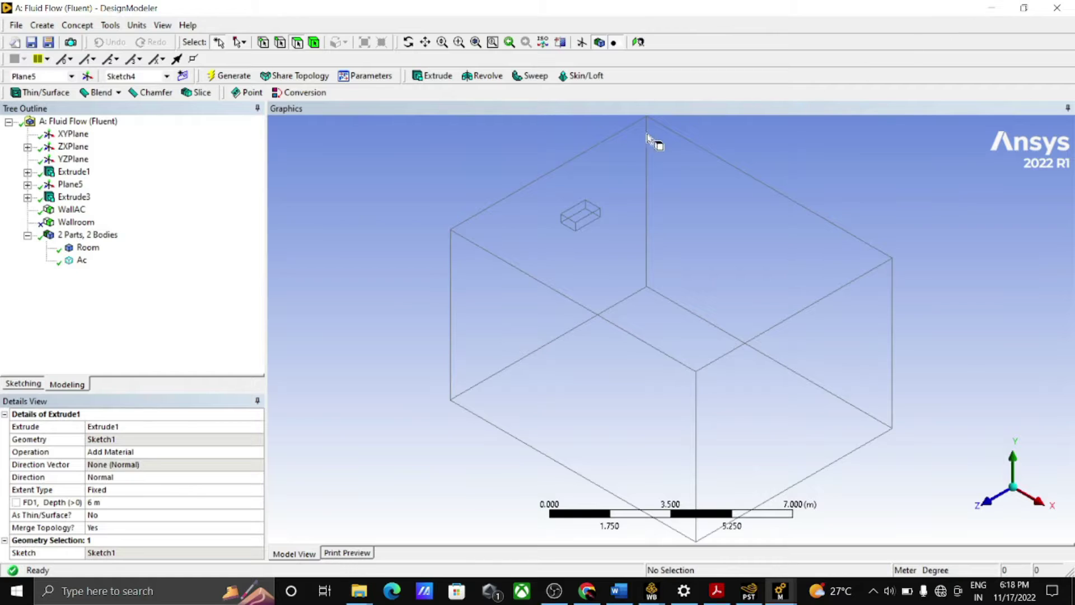
pyautogui.rightClick(83, 172)
pyautogui.click(116, 217)
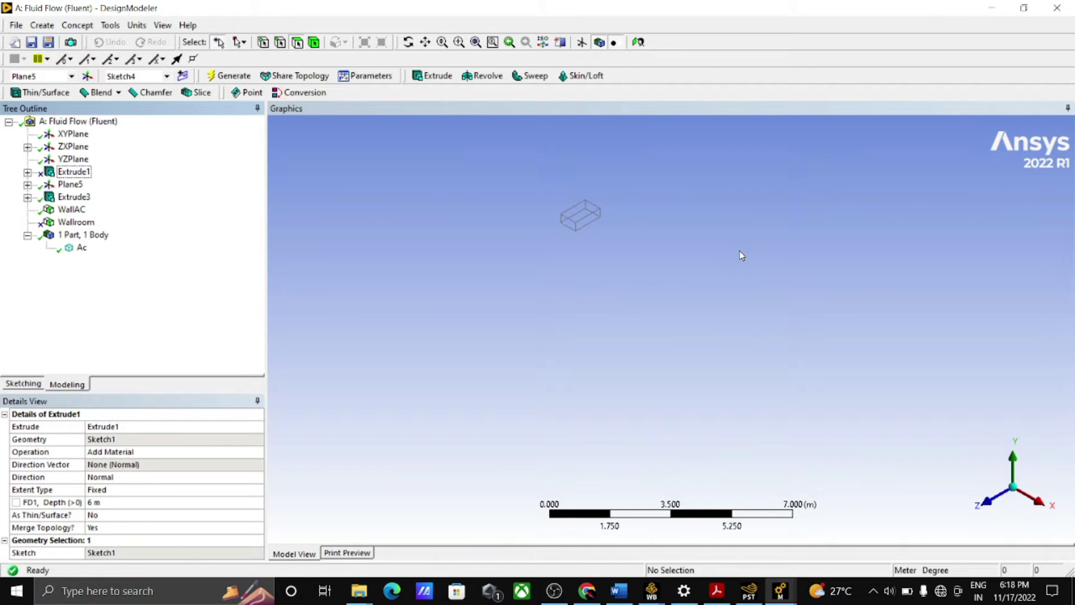
# Make the Ac box's front face a named selection 'inletac' and generate it
pyautogui.click(587, 225)
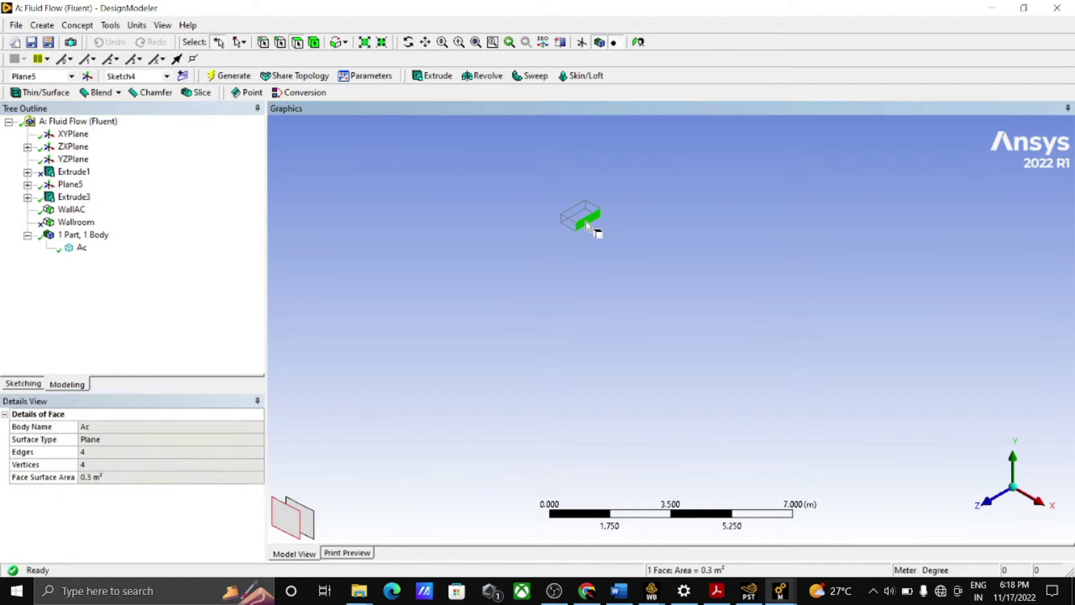
pyautogui.rightClick(587, 226)
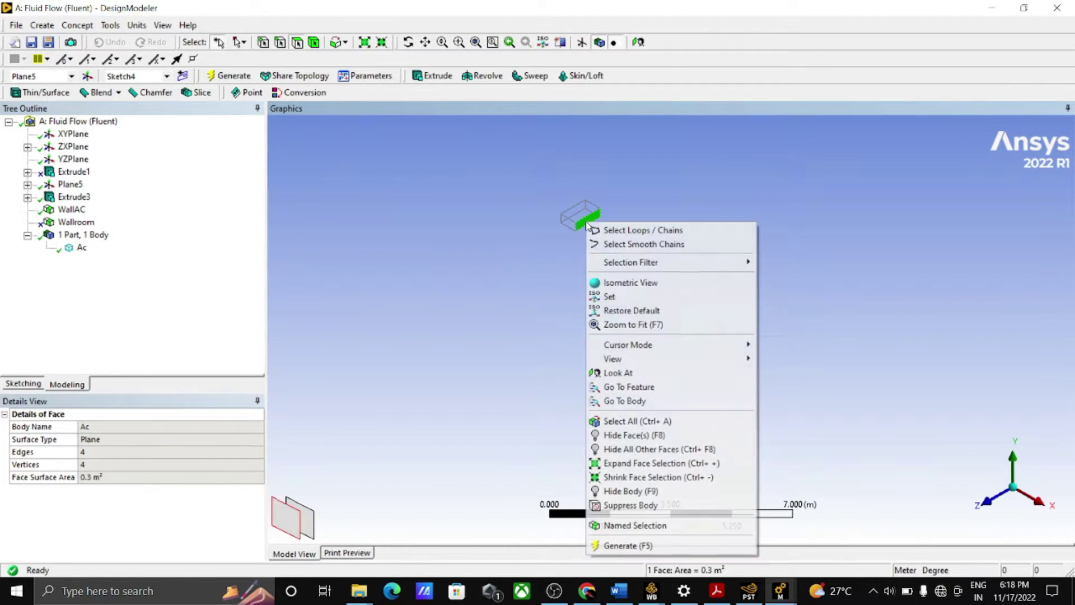
pyautogui.click(652, 527)
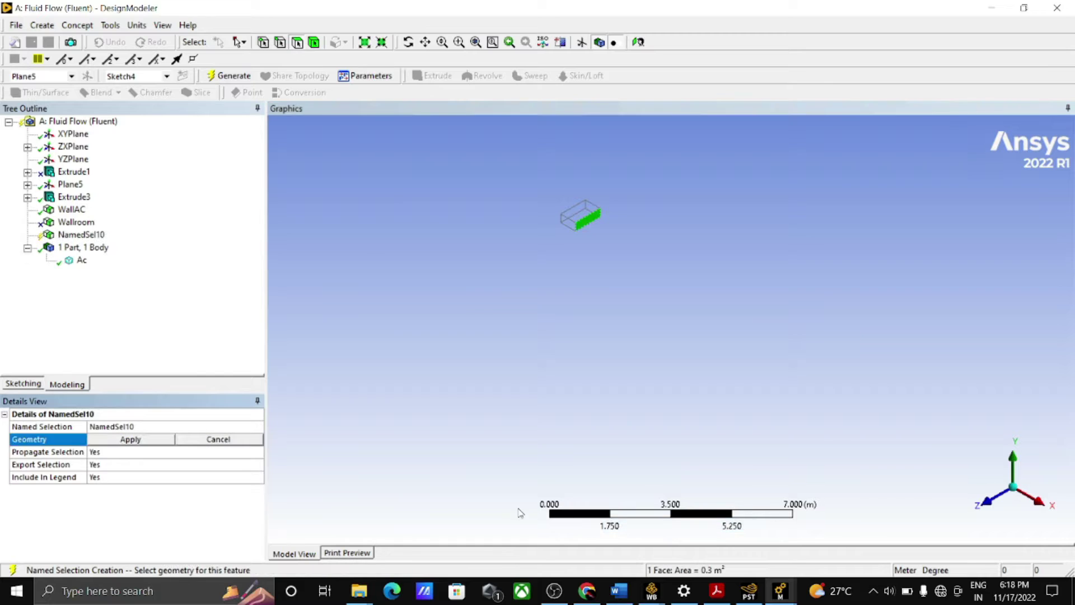
pyautogui.click(139, 436)
pyautogui.click(141, 428)
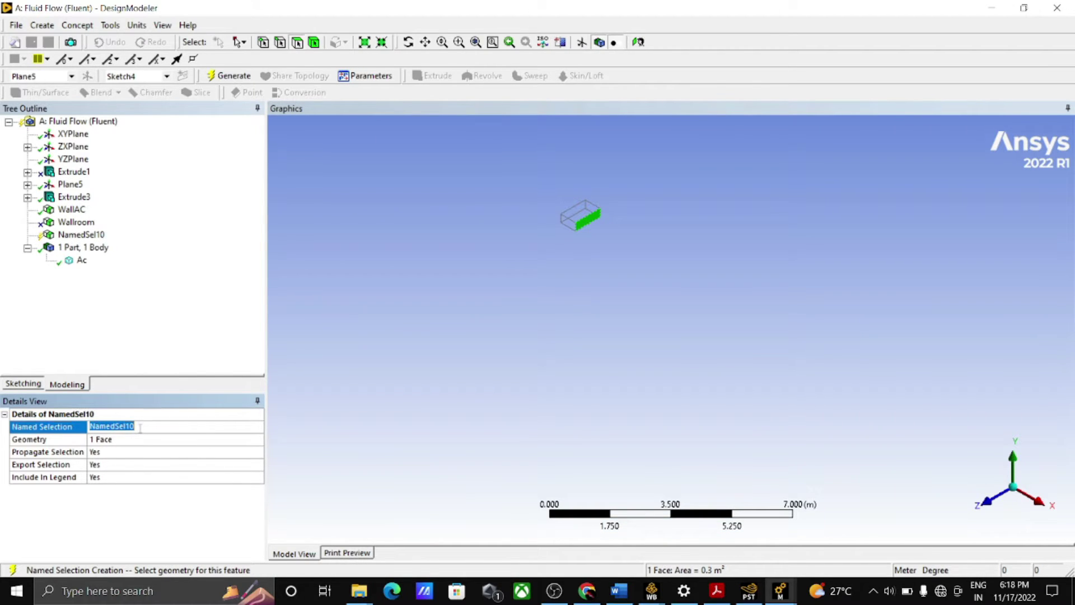
pyautogui.write('inletac')
pyautogui.press('Return')
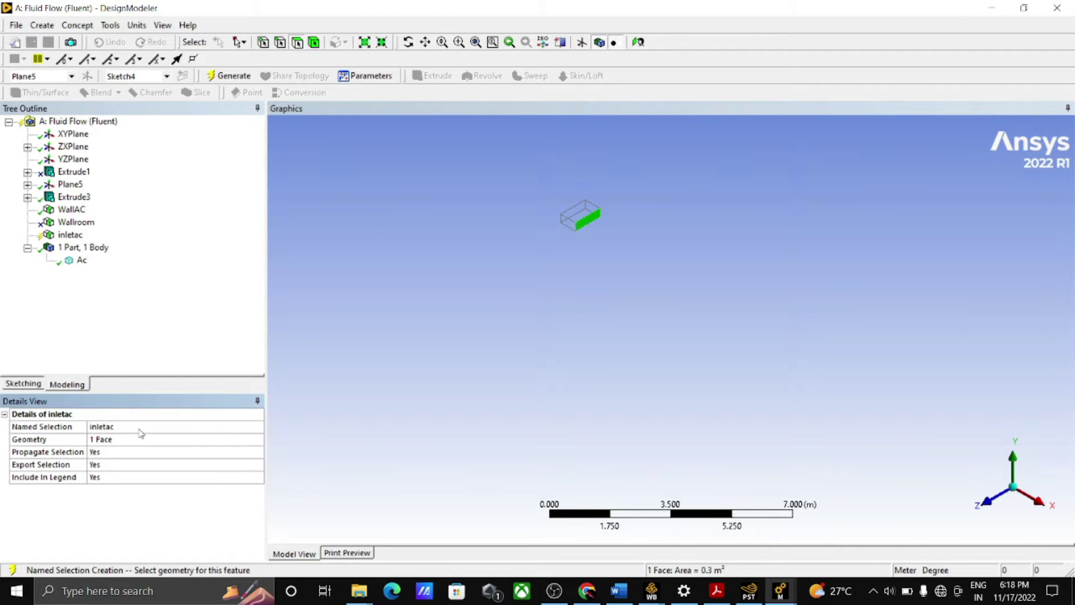
pyautogui.click(236, 76)
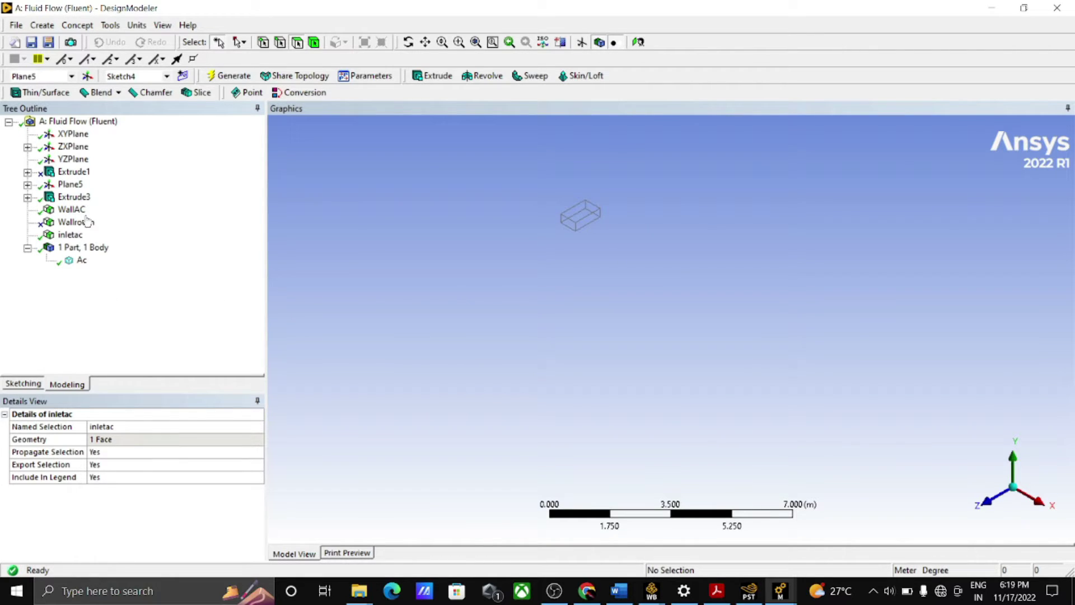
# Unsuppress Extrude1, then inspect the WallAC, inletac and Wallroom named selections
pyautogui.rightClick(81, 177)
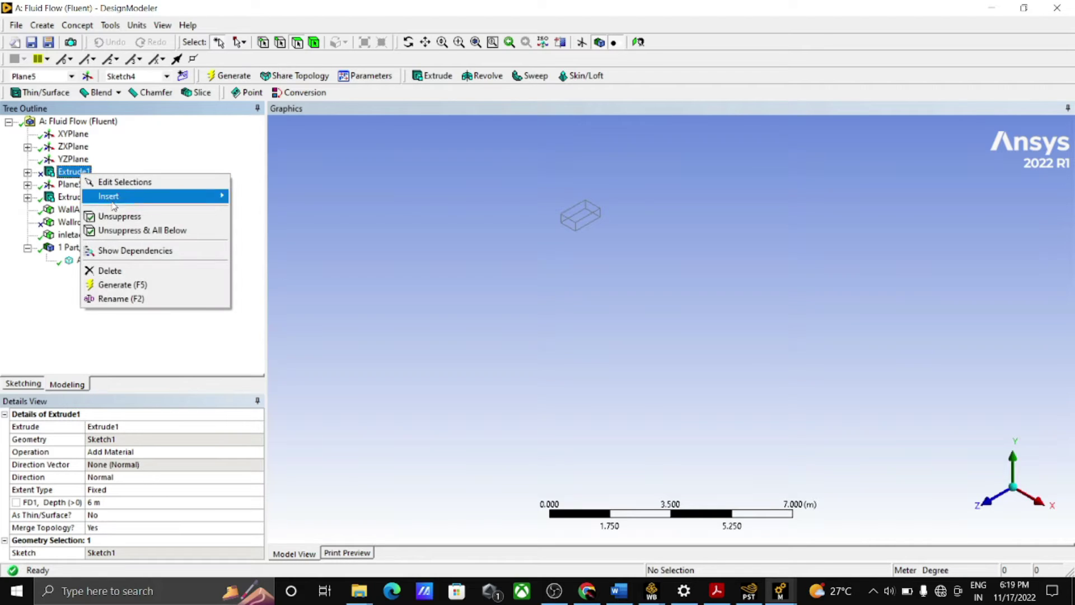
pyautogui.click(120, 221)
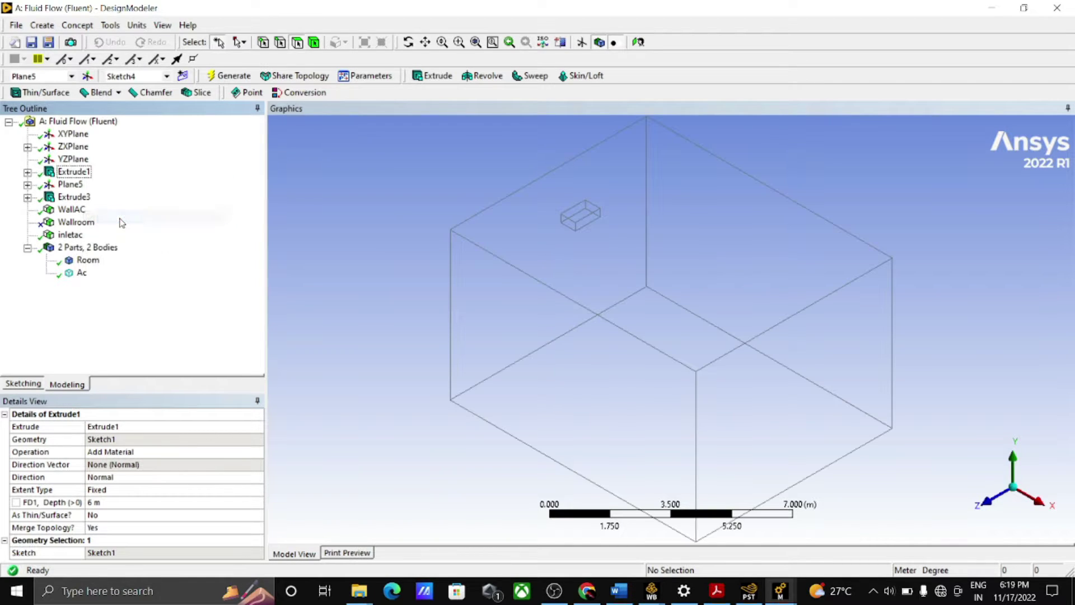
pyautogui.click(74, 209)
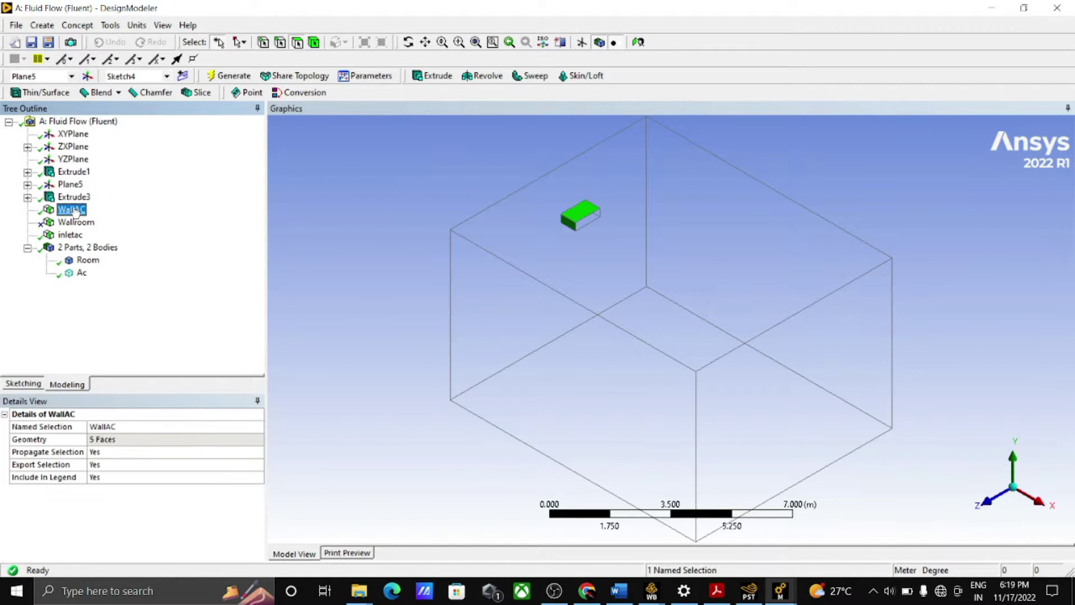
pyautogui.click(74, 235)
pyautogui.click(76, 223)
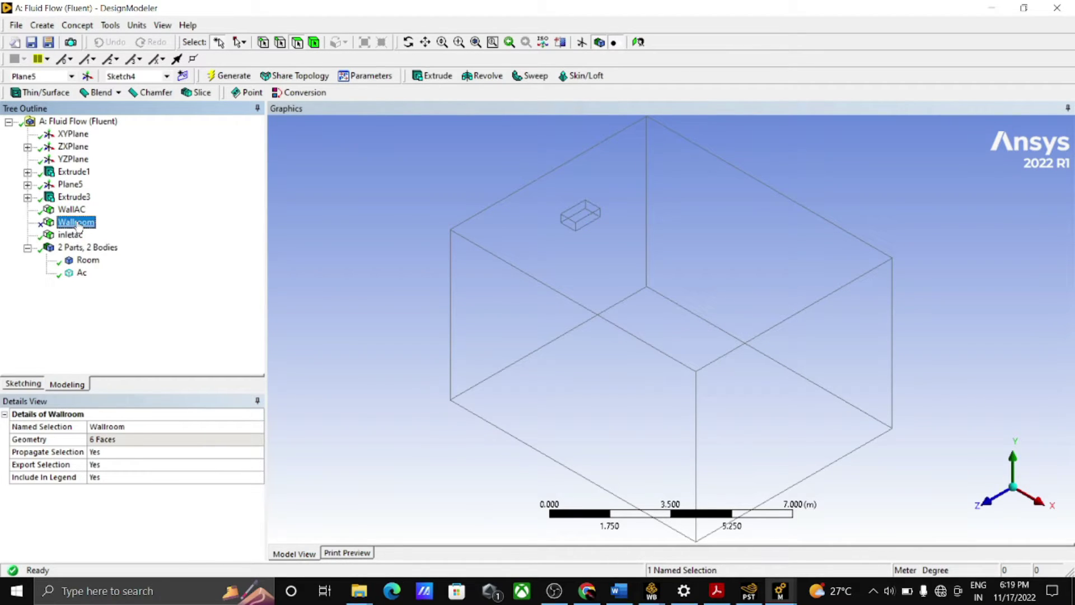
pyautogui.rightClick(78, 222)
pyautogui.click(76, 222)
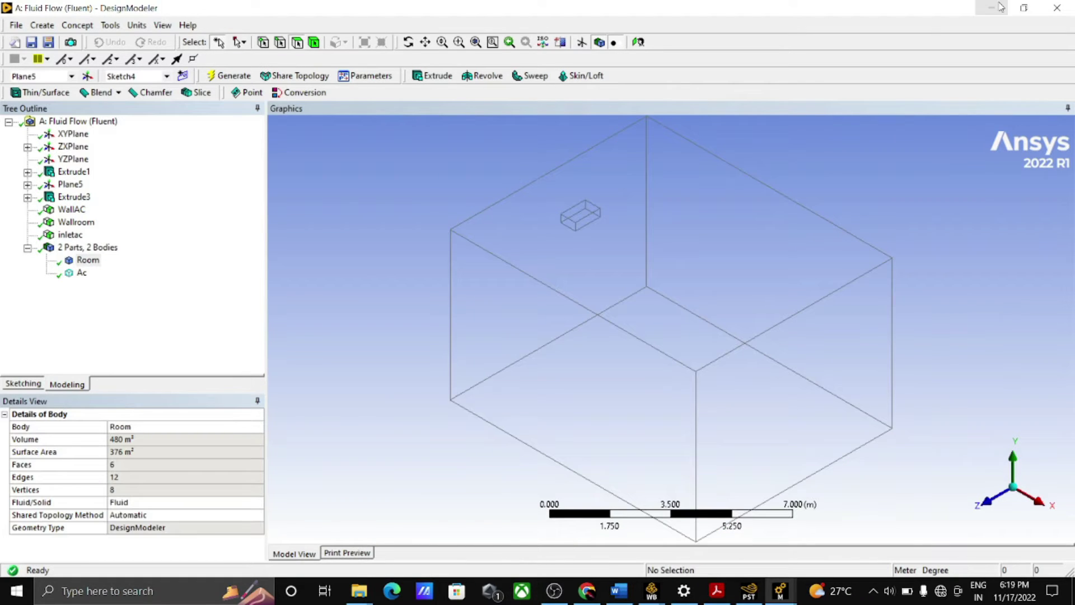
# Inspect the Room and Ac body details, then clear the selection
pyautogui.click(526, 209)
pyautogui.click(89, 261)
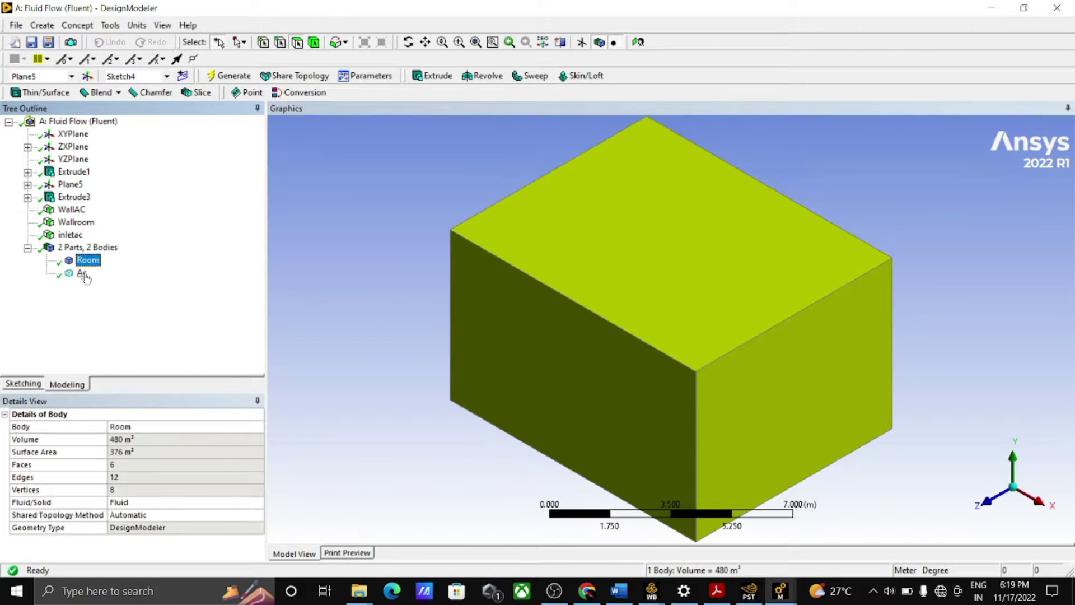
pyautogui.click(82, 274)
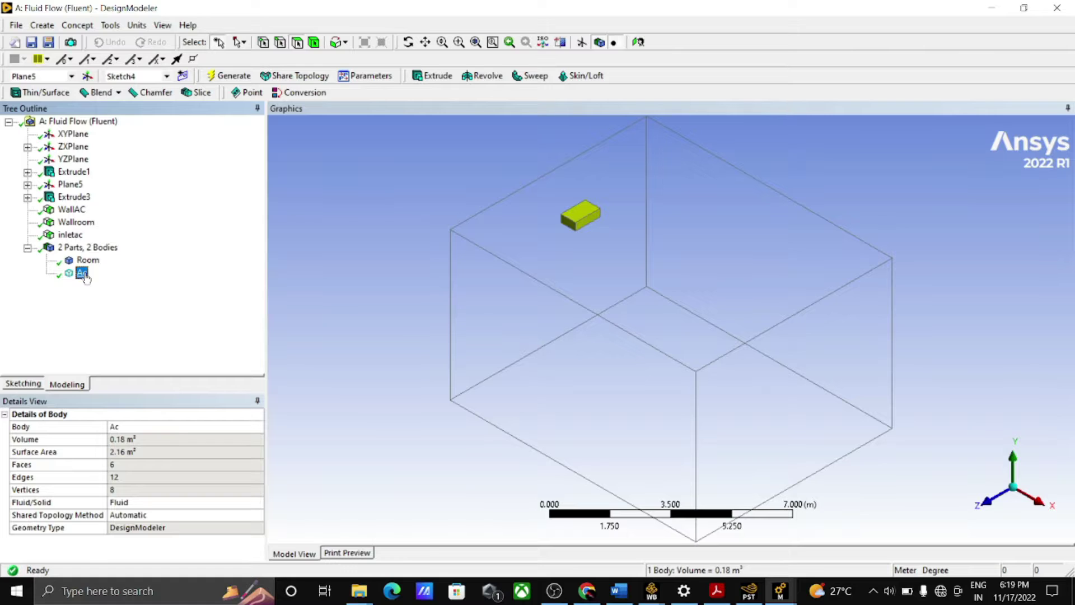
pyautogui.click(87, 260)
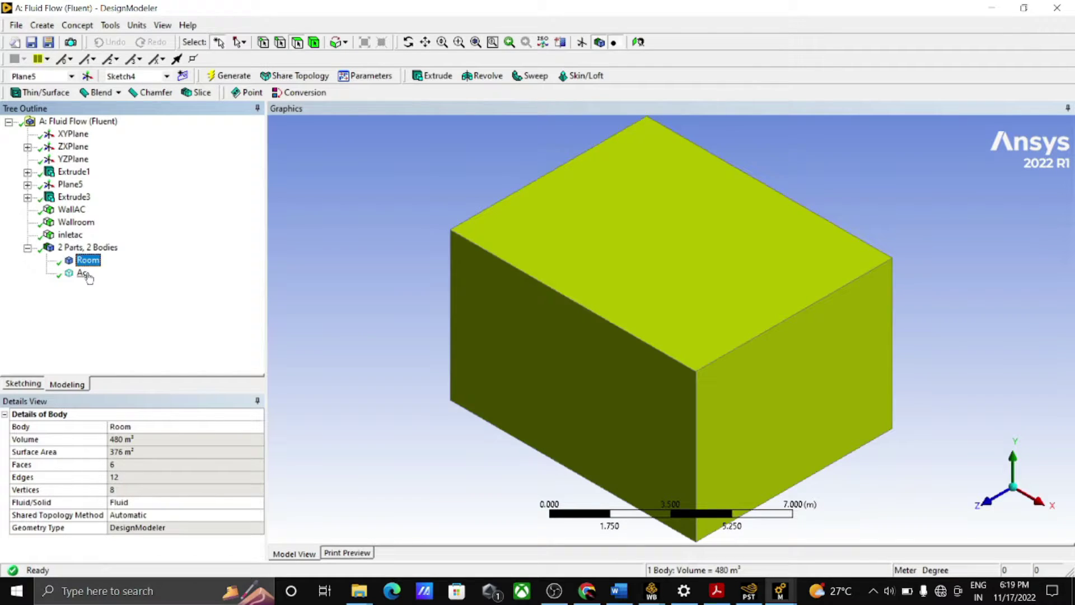
pyautogui.click(83, 273)
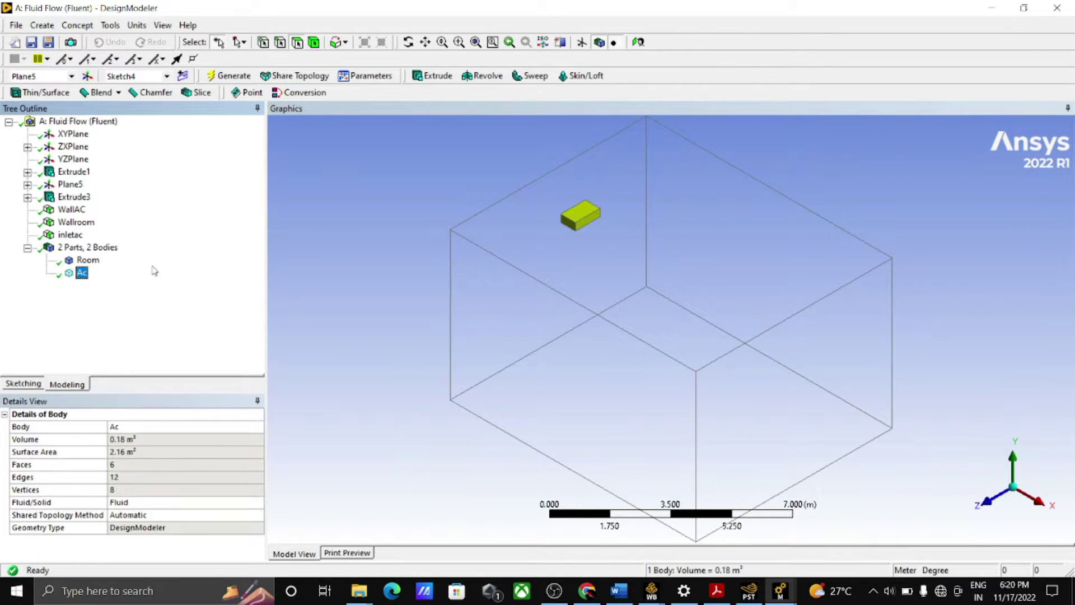
pyautogui.click(299, 222)
# Create a Boolean feature with its operation set to Subtract
pyautogui.click(35, 27)
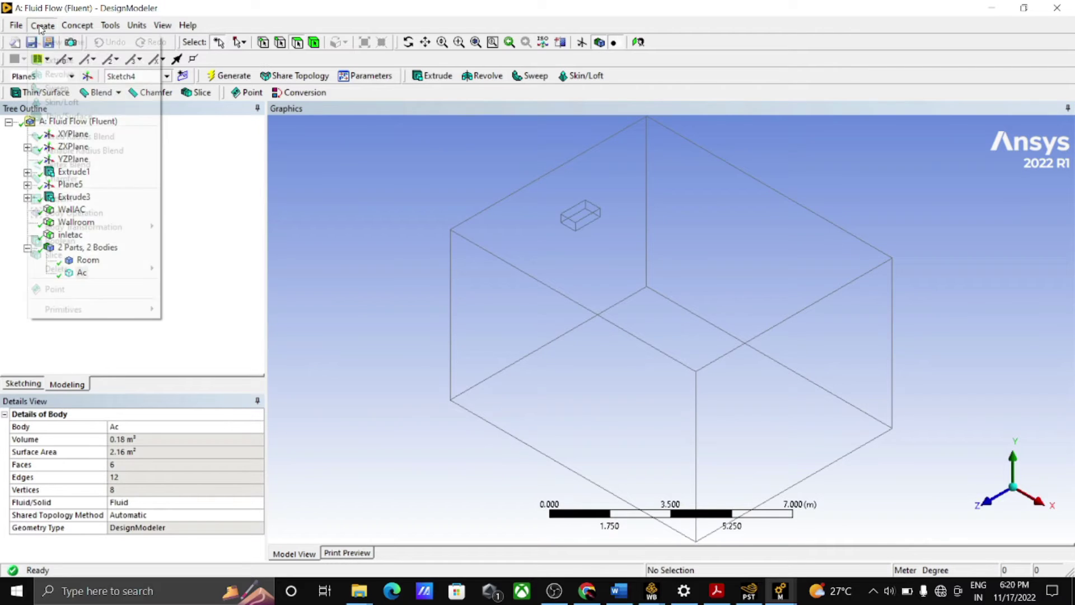
pyautogui.click(82, 242)
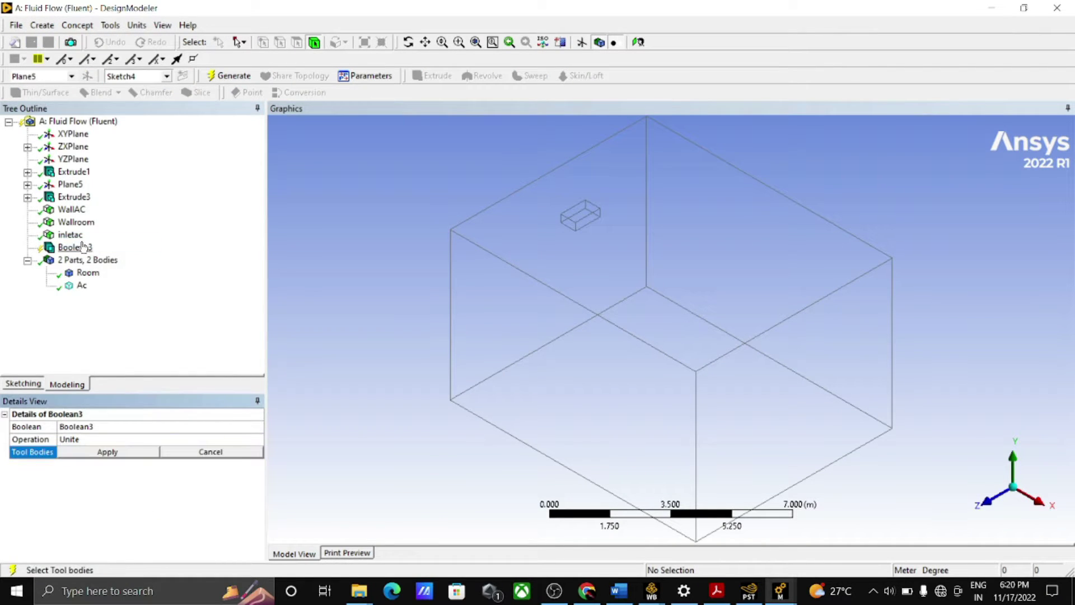
pyautogui.click(255, 441)
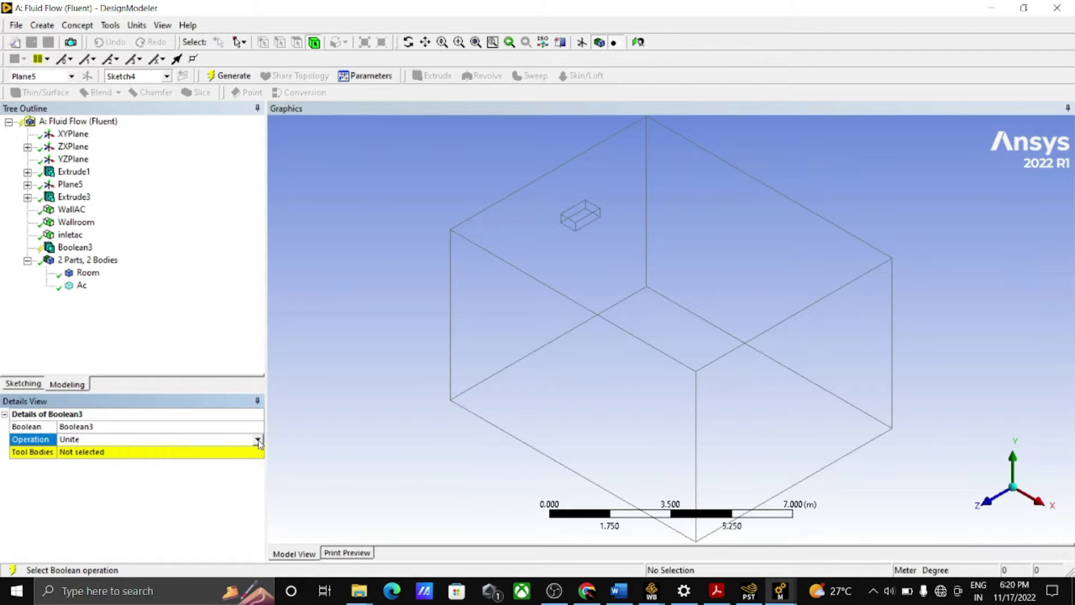
pyautogui.click(259, 442)
pyautogui.click(89, 463)
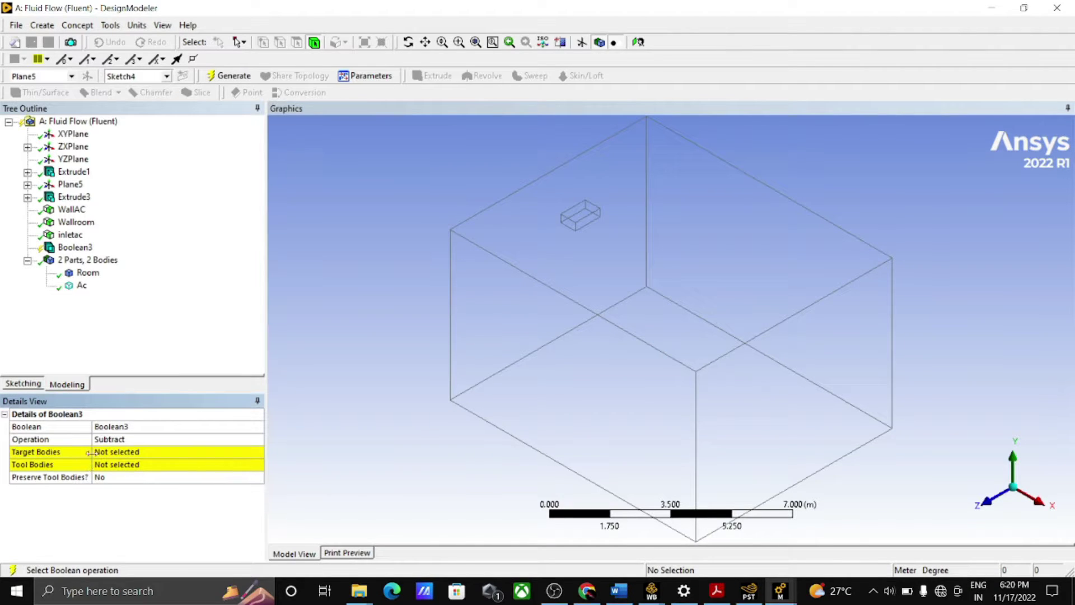
# Subtract tool body Ac from target Room, generate, and check the 479.82 m³ result
pyautogui.click(135, 452)
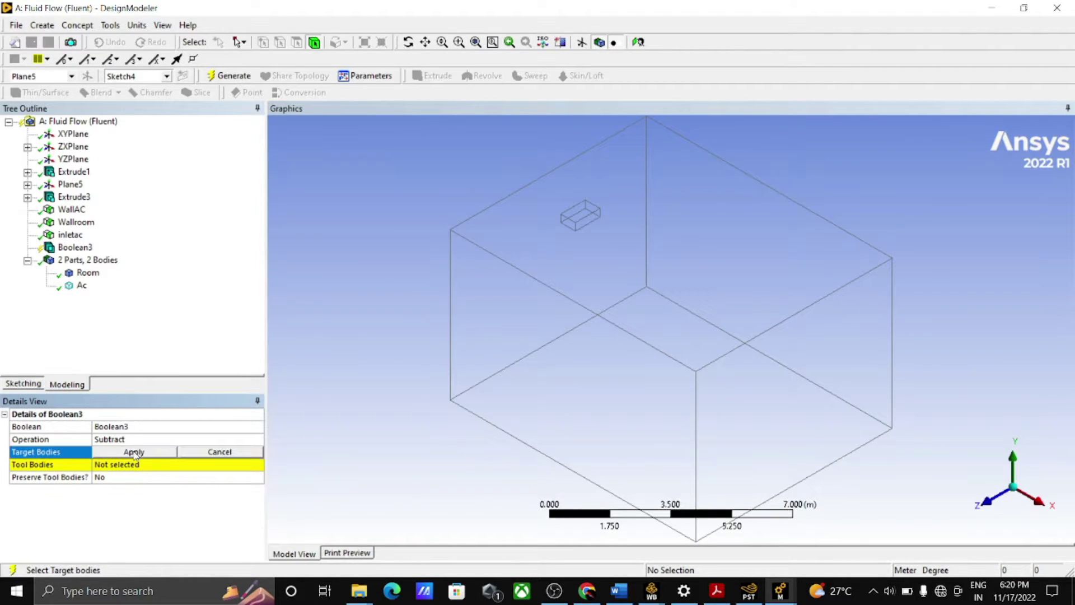
pyautogui.click(87, 274)
pyautogui.click(133, 453)
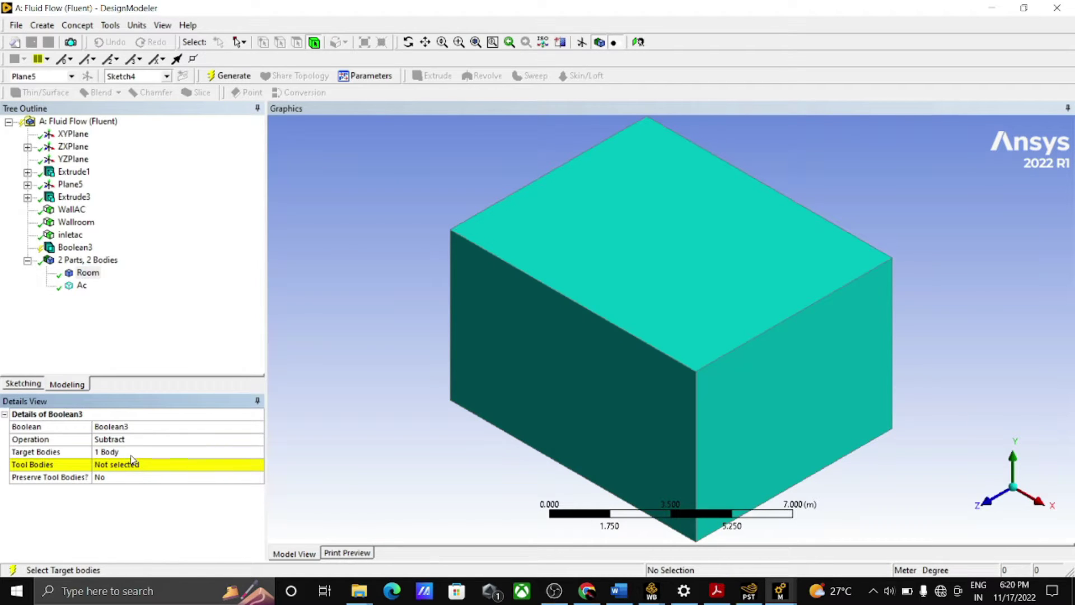
pyautogui.click(134, 469)
pyautogui.click(82, 286)
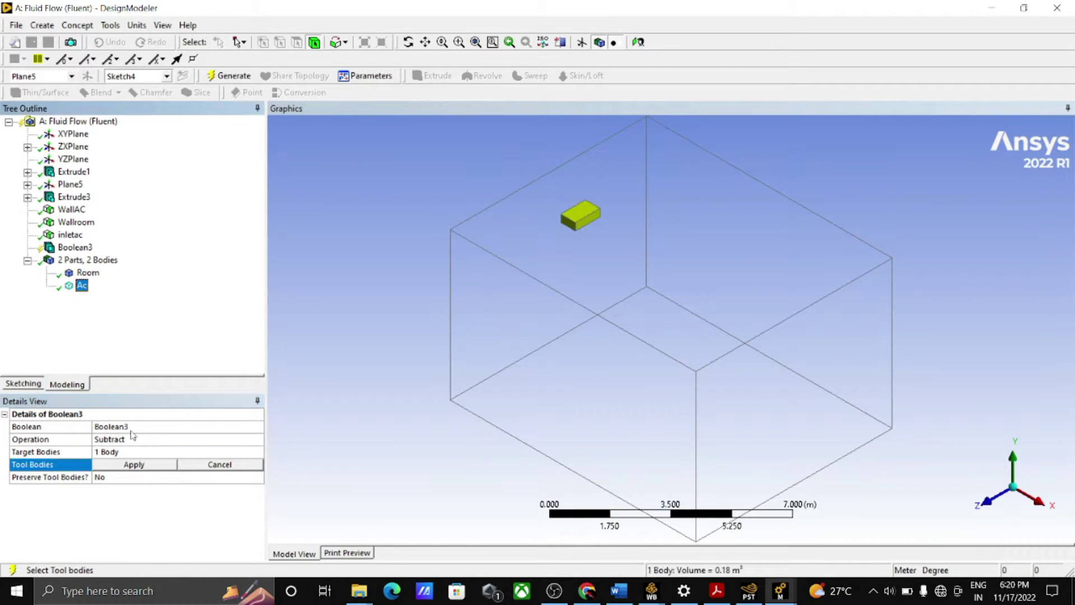
pyautogui.click(138, 464)
pyautogui.click(231, 77)
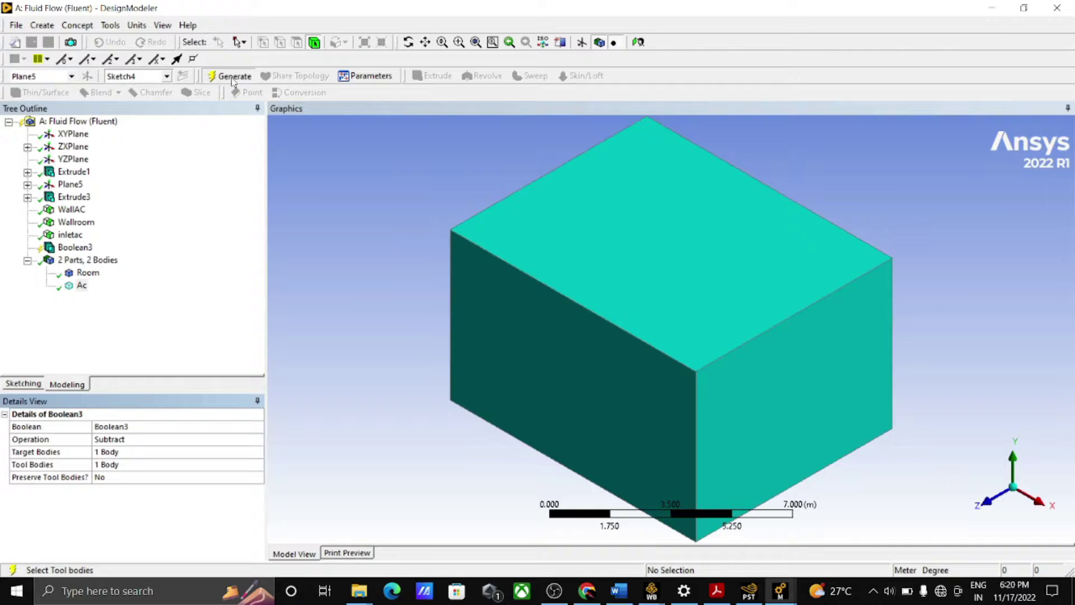
pyautogui.click(88, 273)
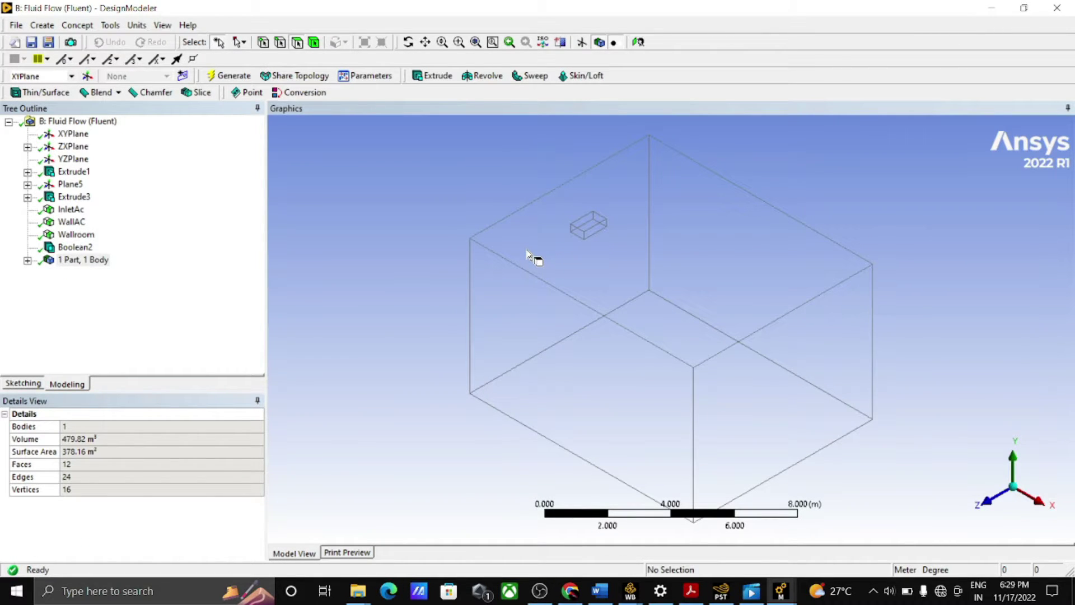
# Close DesignModeler and bring system B's Meshing window forward
pyautogui.click(1064, 8)
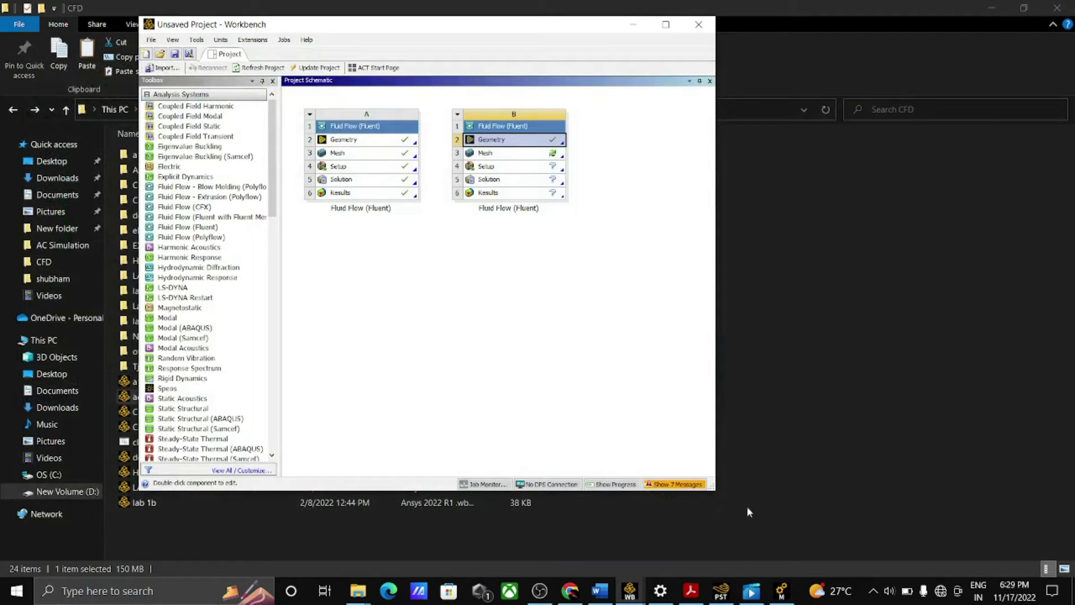
pyautogui.moveTo(782, 599)
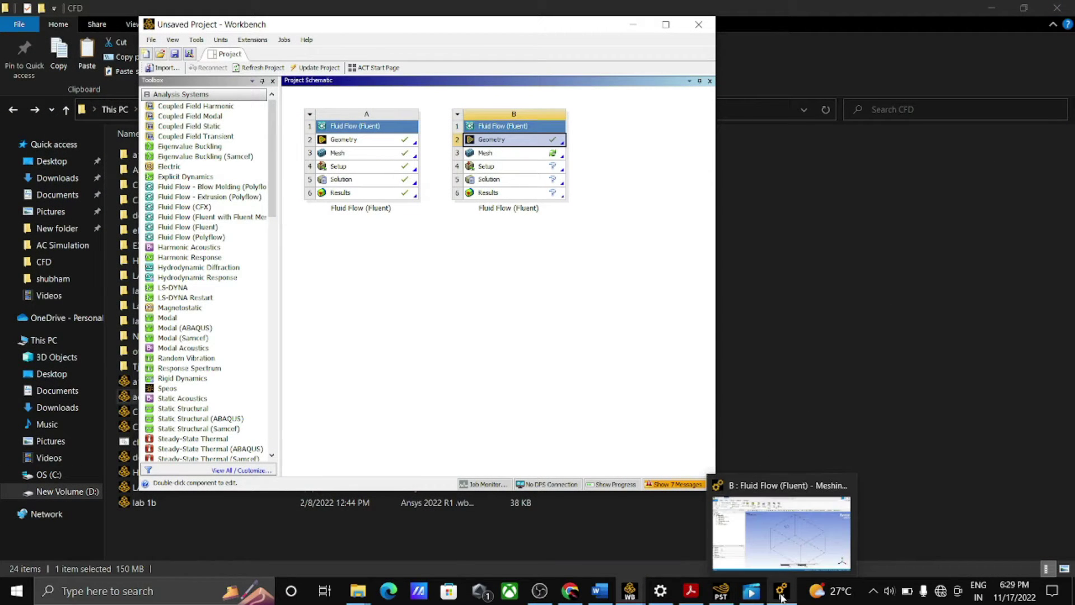
pyautogui.click(789, 553)
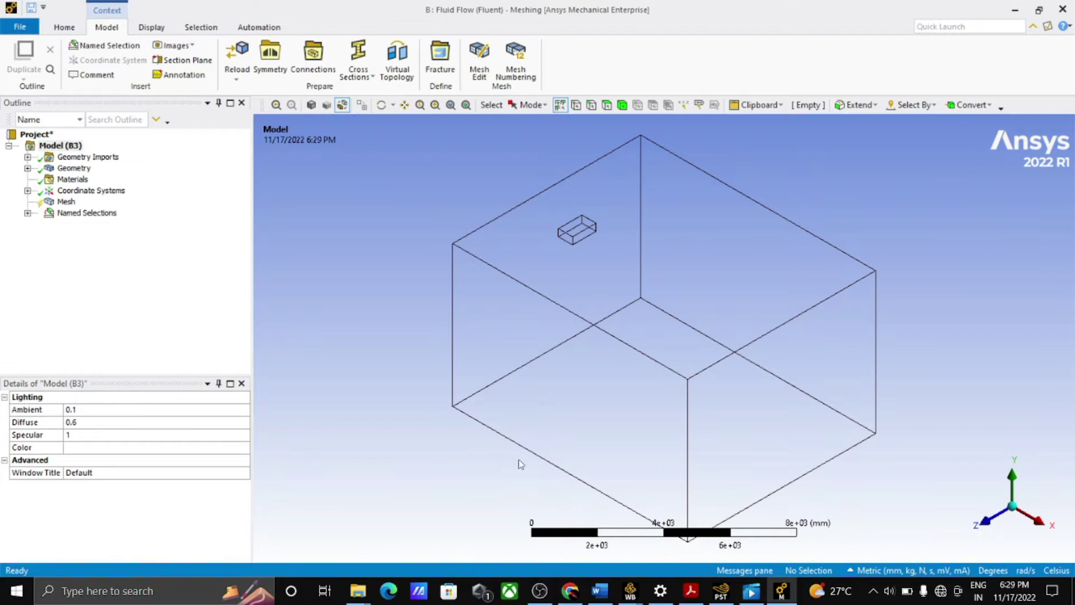
# Set the default element size to 150 mm and generate the room's CFD mesh
pyautogui.rightClick(65, 203)
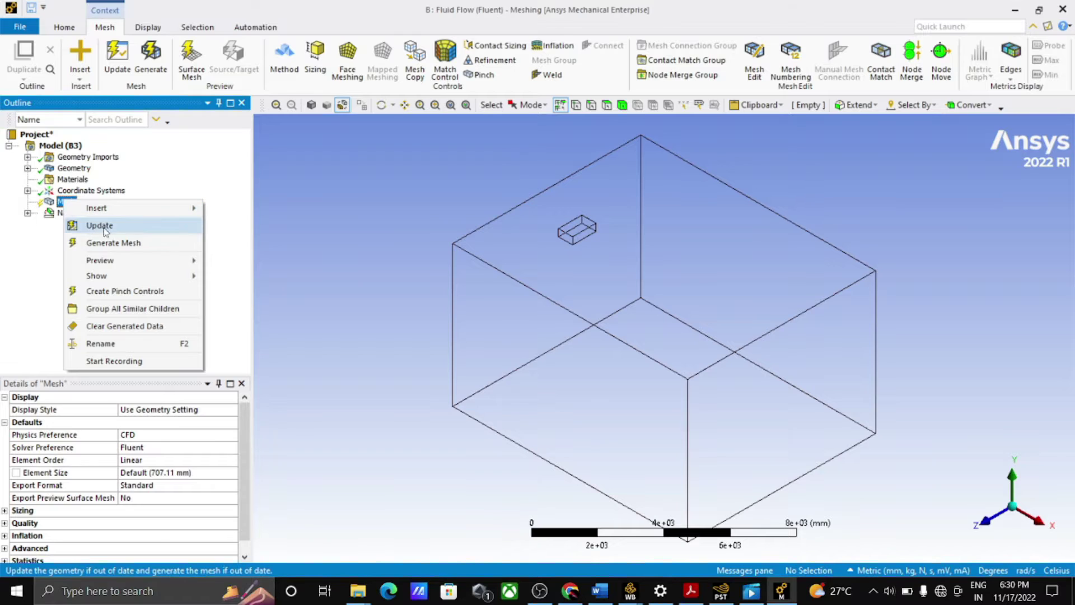
pyautogui.click(114, 243)
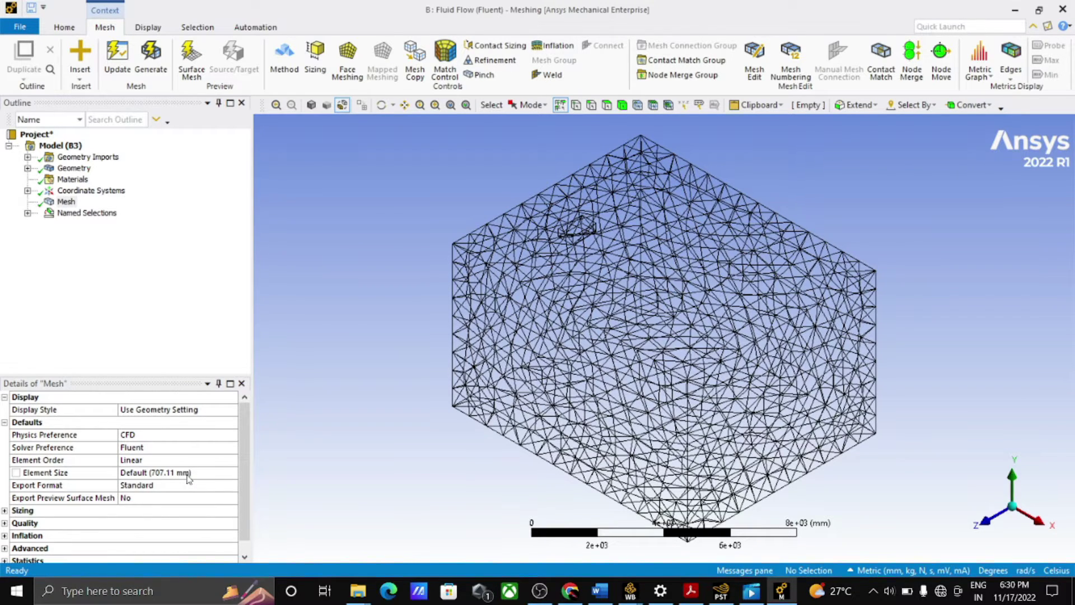
pyautogui.click(187, 475)
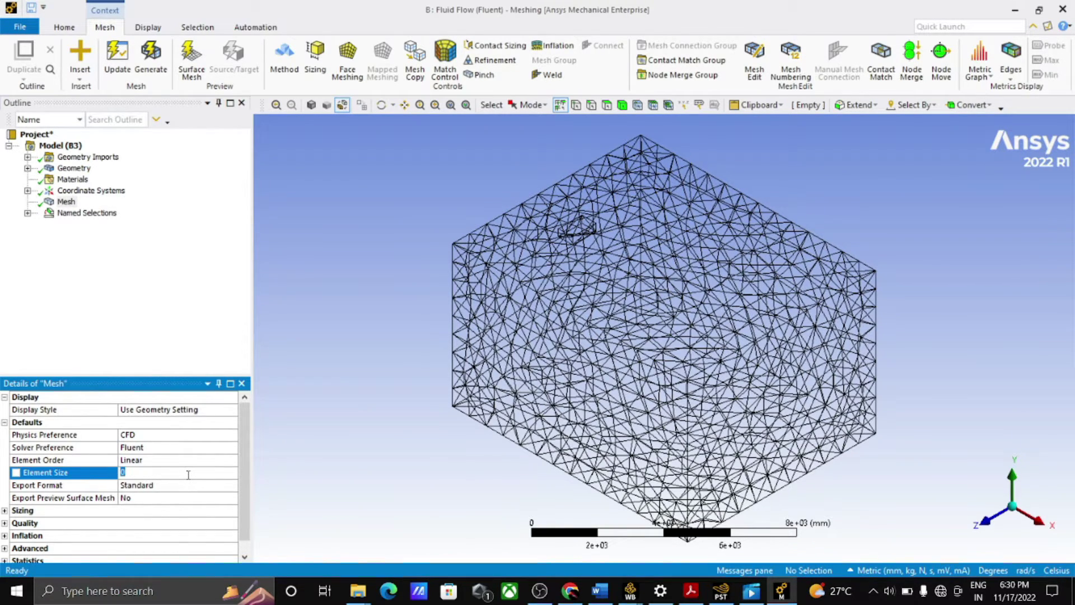
pyautogui.write('150')
pyautogui.press('Return')
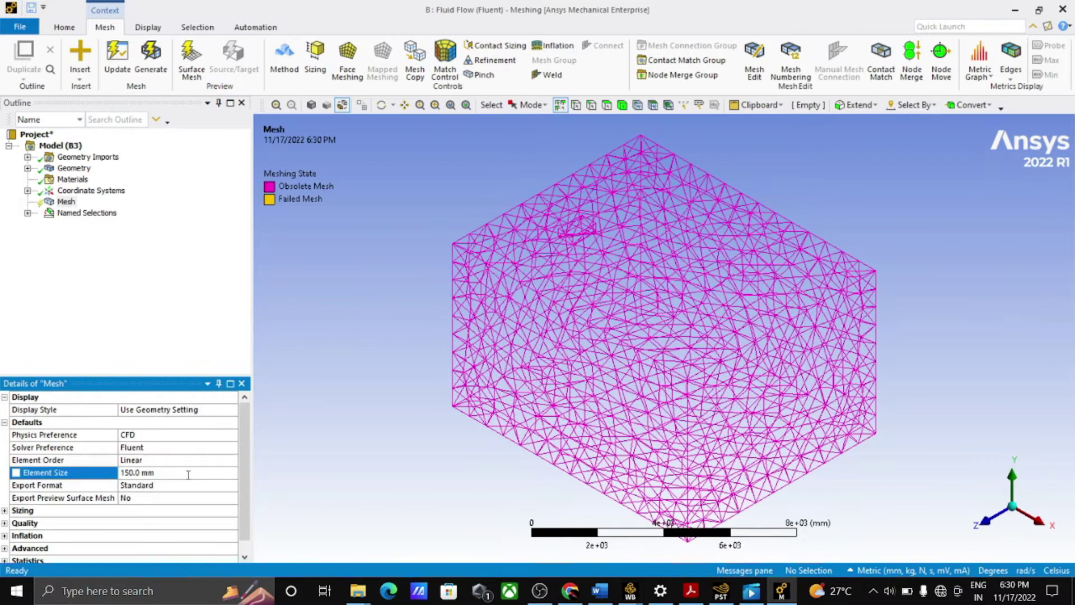
pyautogui.click(151, 72)
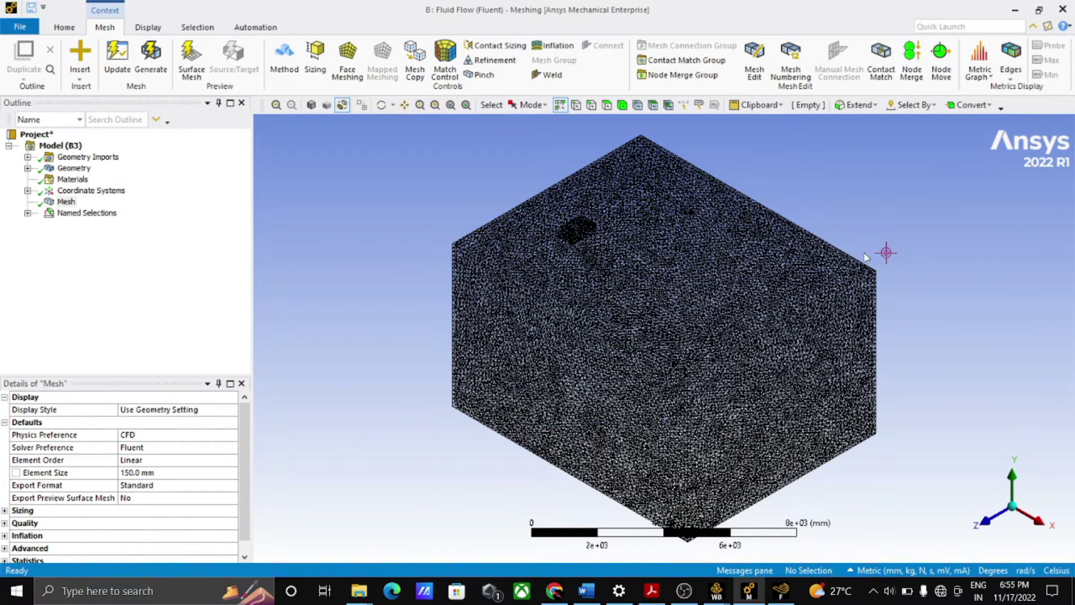
# Set Meshing aside and launch Fluent 2022 R1 in Double Precision with the room mesh loaded
pyautogui.click(1020, 11)
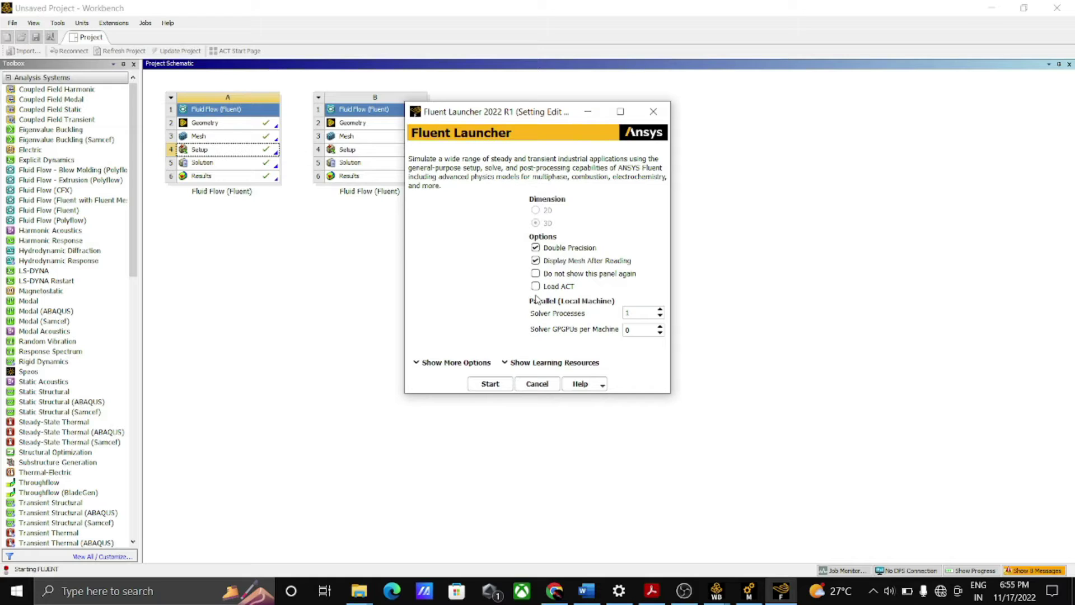
pyautogui.click(491, 384)
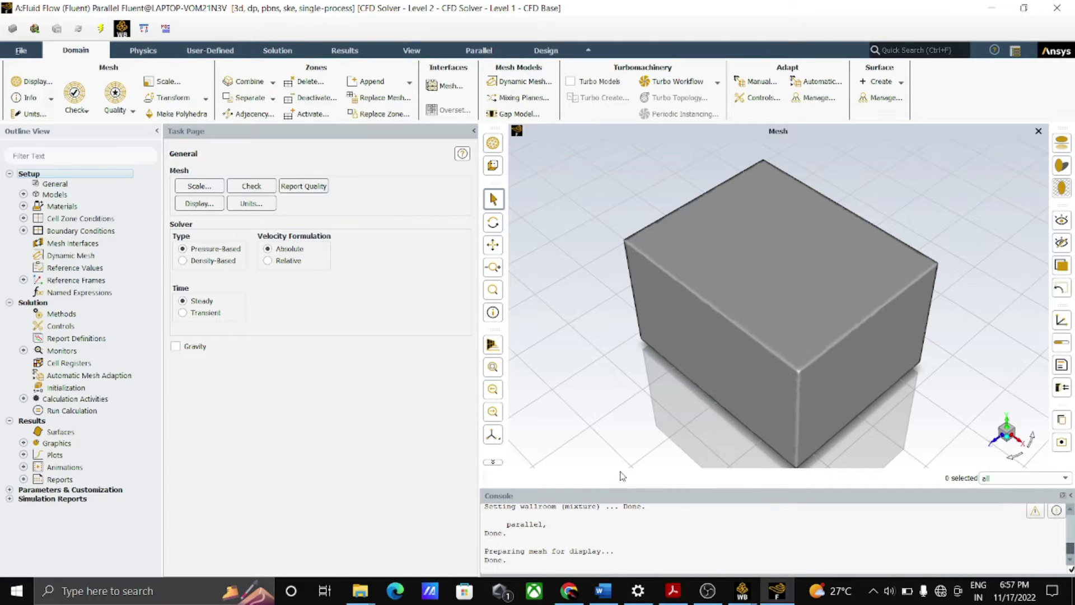
# Confirm Energy is on and the Viscous model is Standard k-epsilon
pyautogui.click(23, 194)
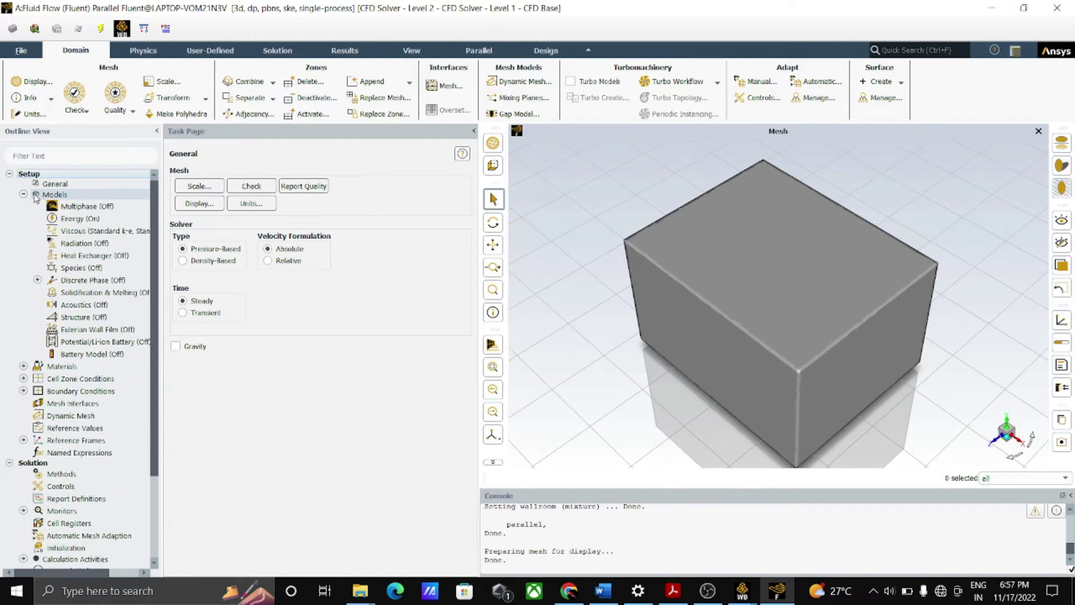
pyautogui.rightClick(78, 220)
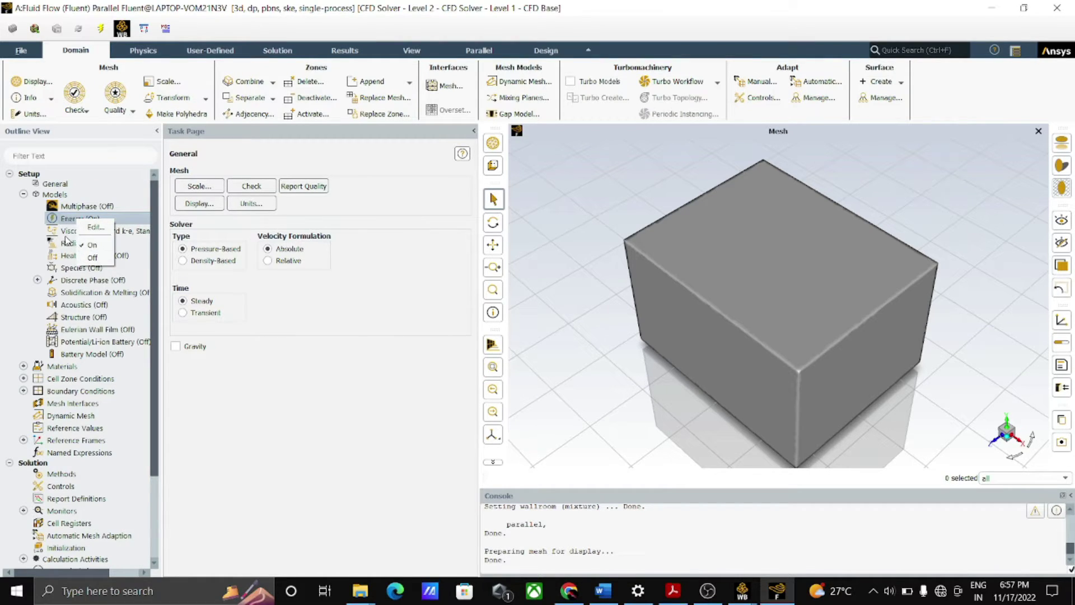
pyautogui.click(69, 232)
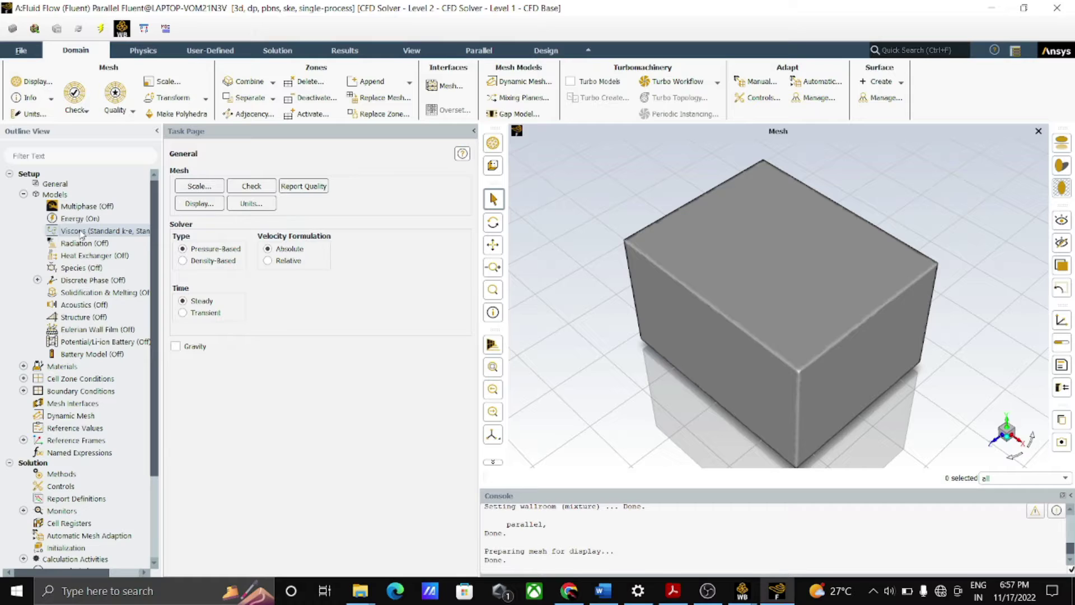
pyautogui.rightClick(82, 234)
pyautogui.moveTo(113, 258)
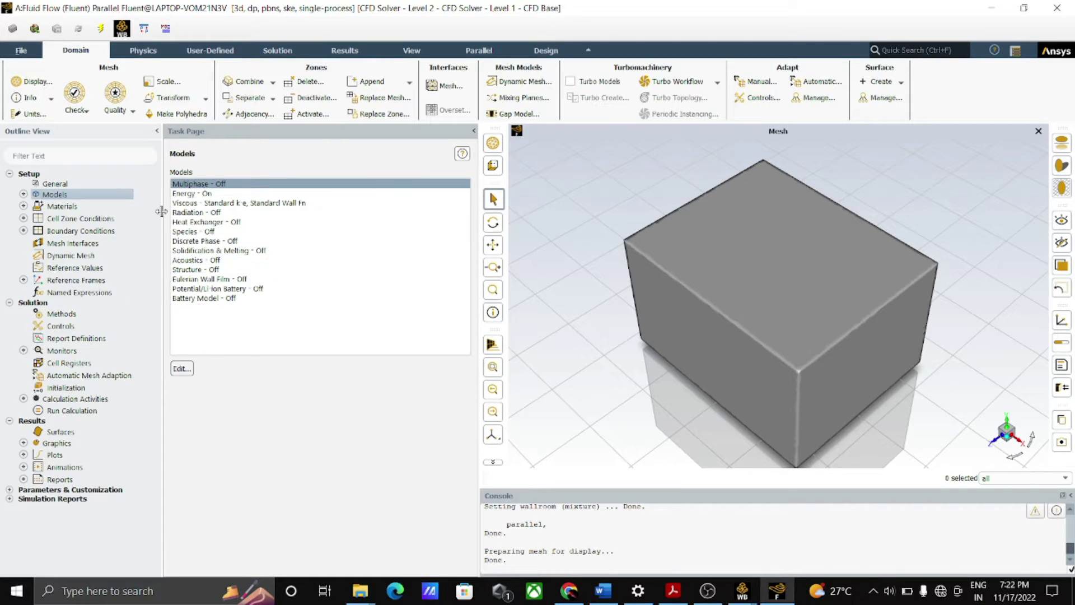
# Review the air material properties and close them
pyautogui.click(49, 208)
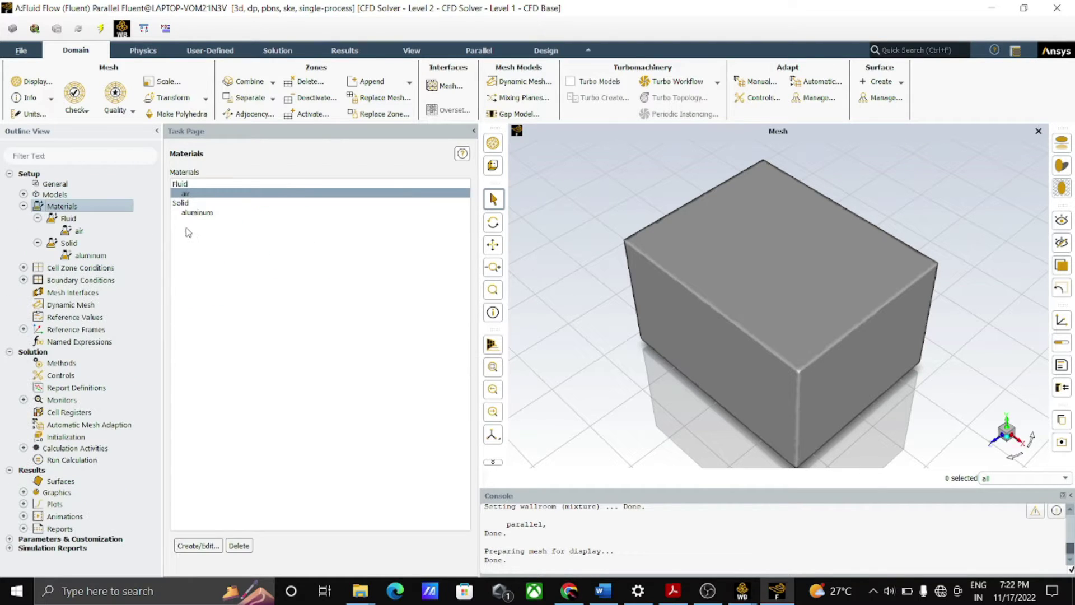
pyautogui.doubleClick(193, 194)
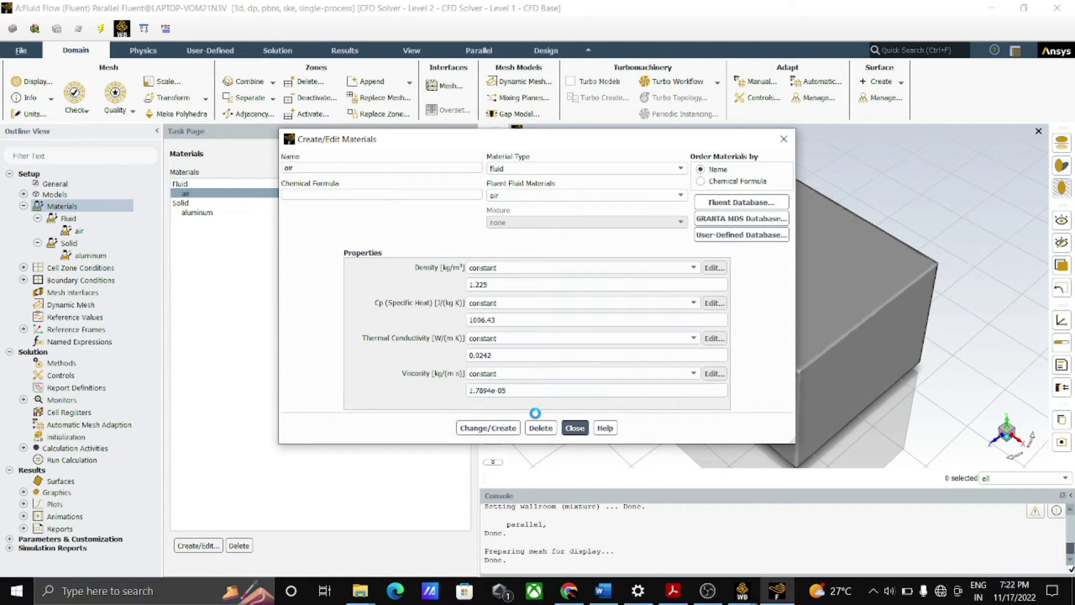
pyautogui.click(575, 428)
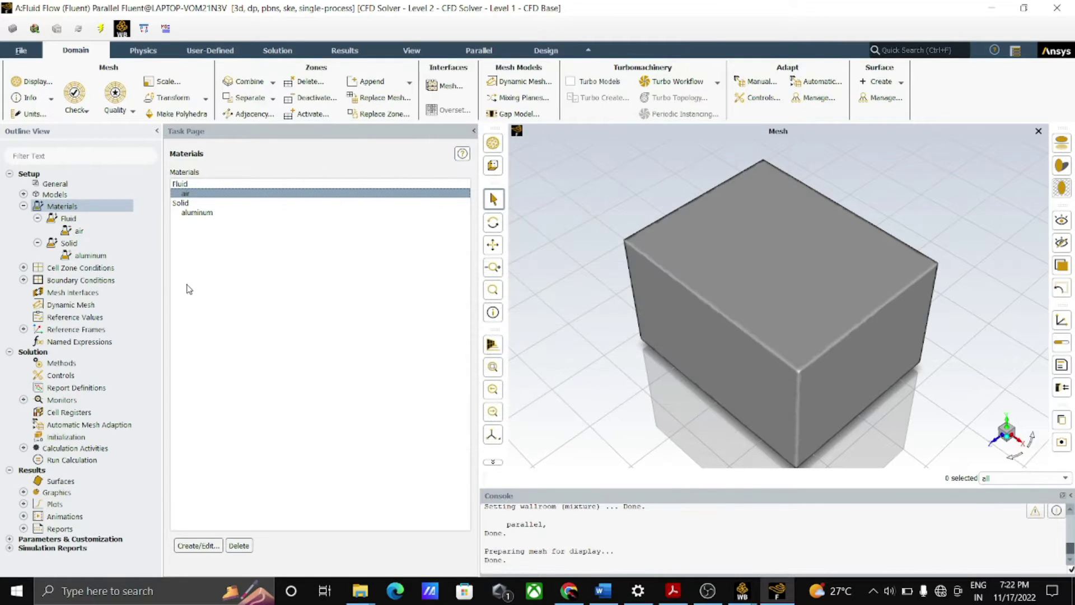
# Change the inletac zone's boundary type to velocity-inlet
pyautogui.doubleClick(66, 280)
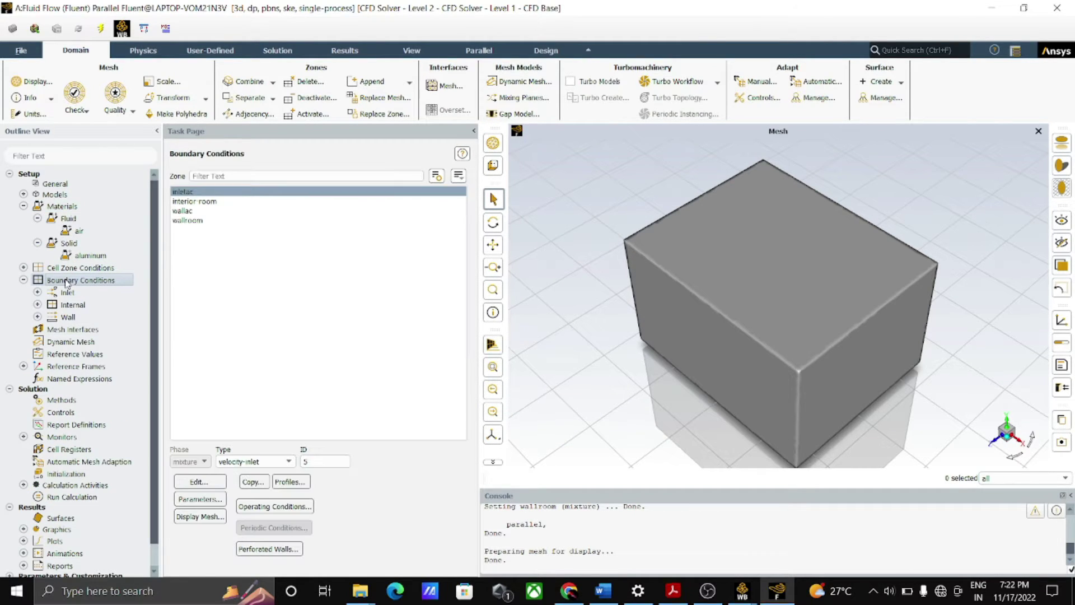
pyautogui.click(190, 193)
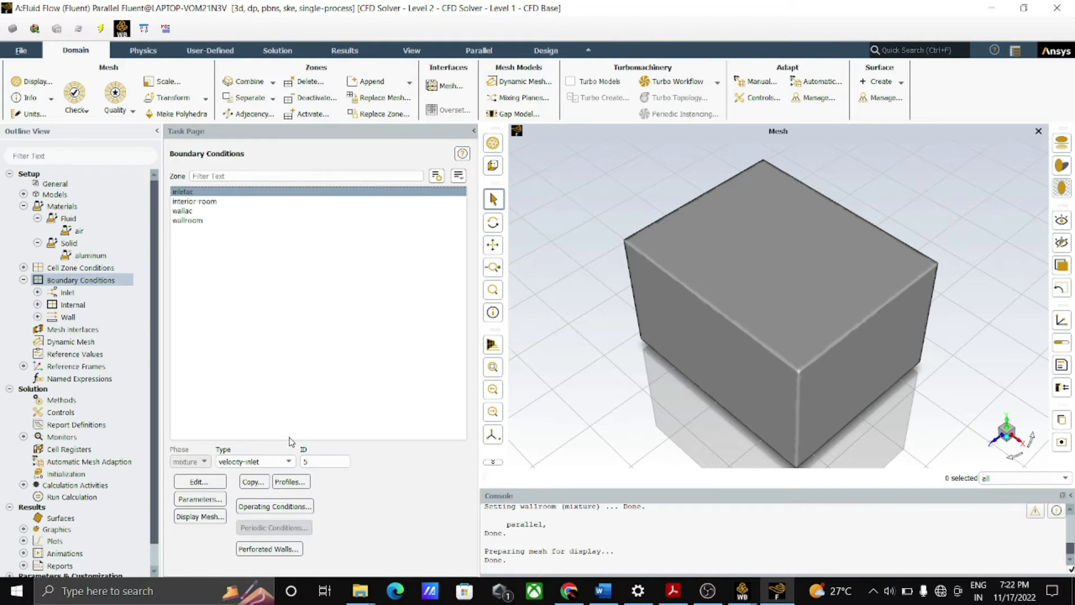
pyautogui.click(289, 461)
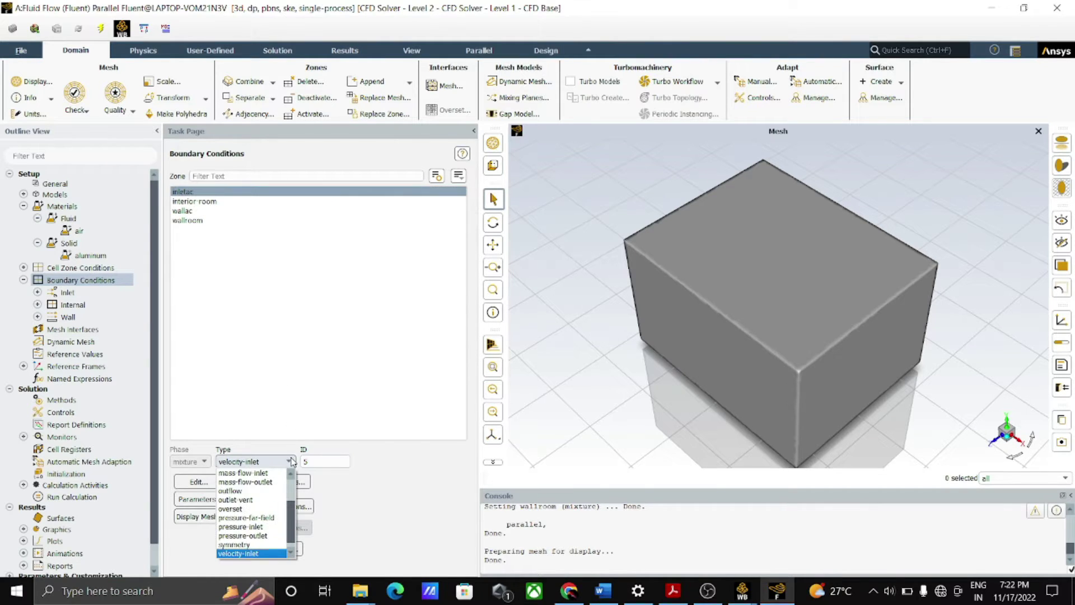
pyautogui.click(265, 553)
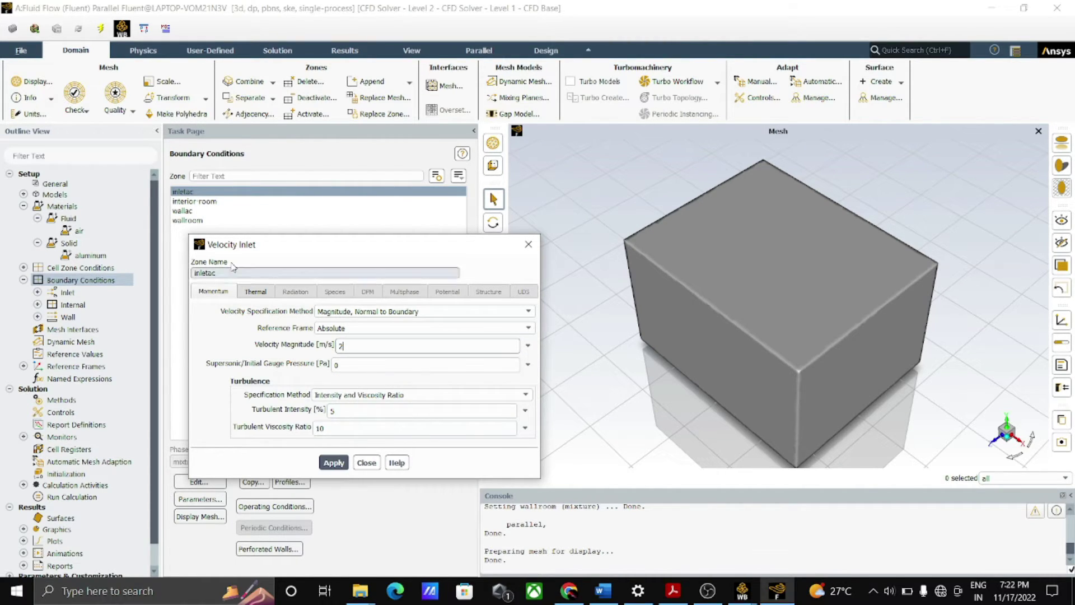
# Switch temperature units to Celsius and apply 2 m/s and 15 °C to inletac
pyautogui.click(32, 114)
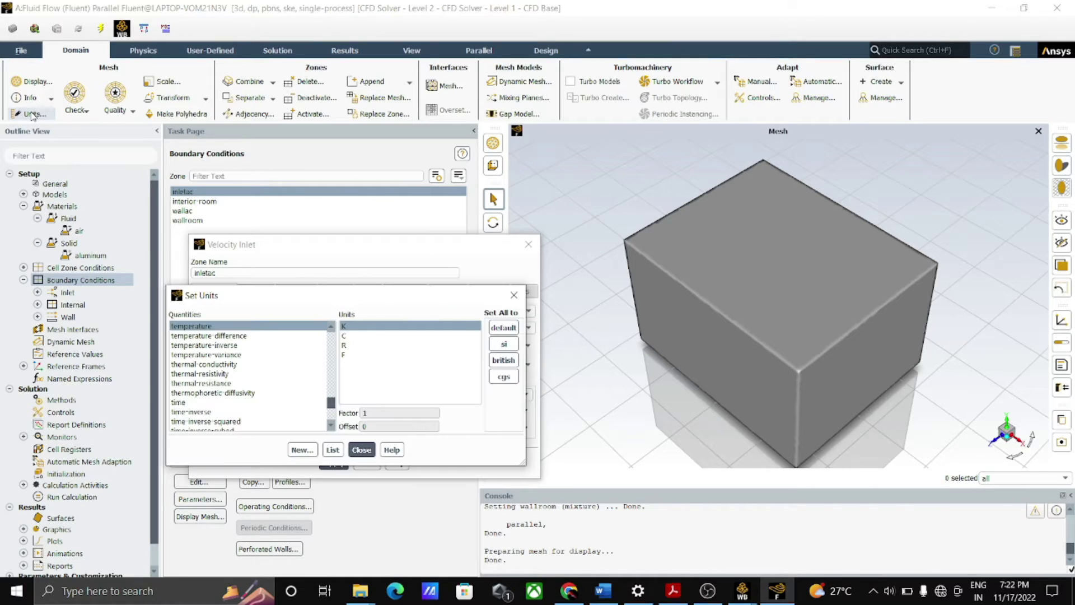
pyautogui.click(230, 327)
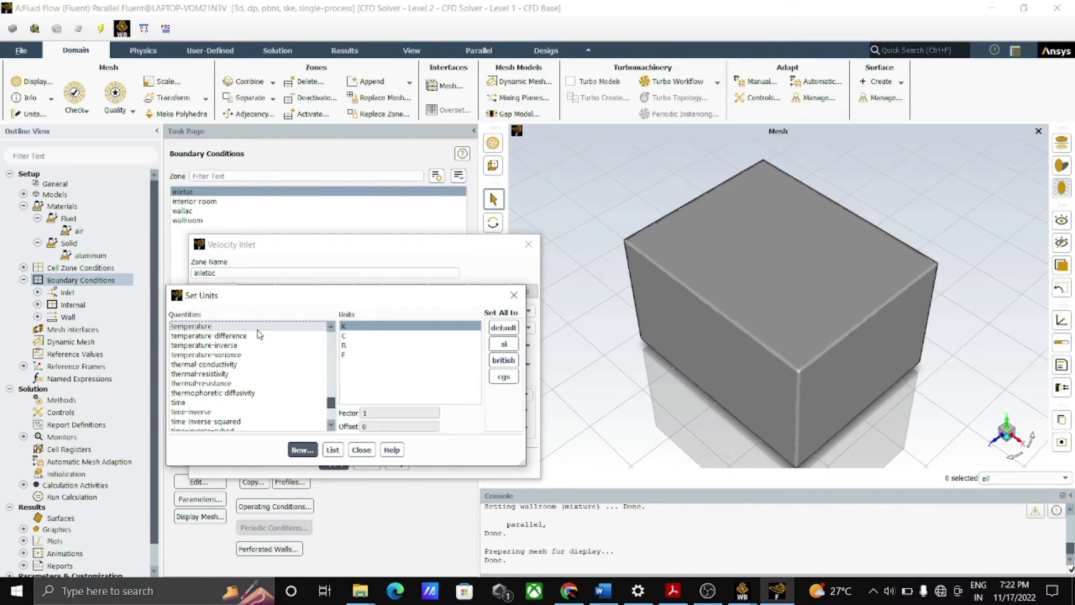
pyautogui.click(359, 336)
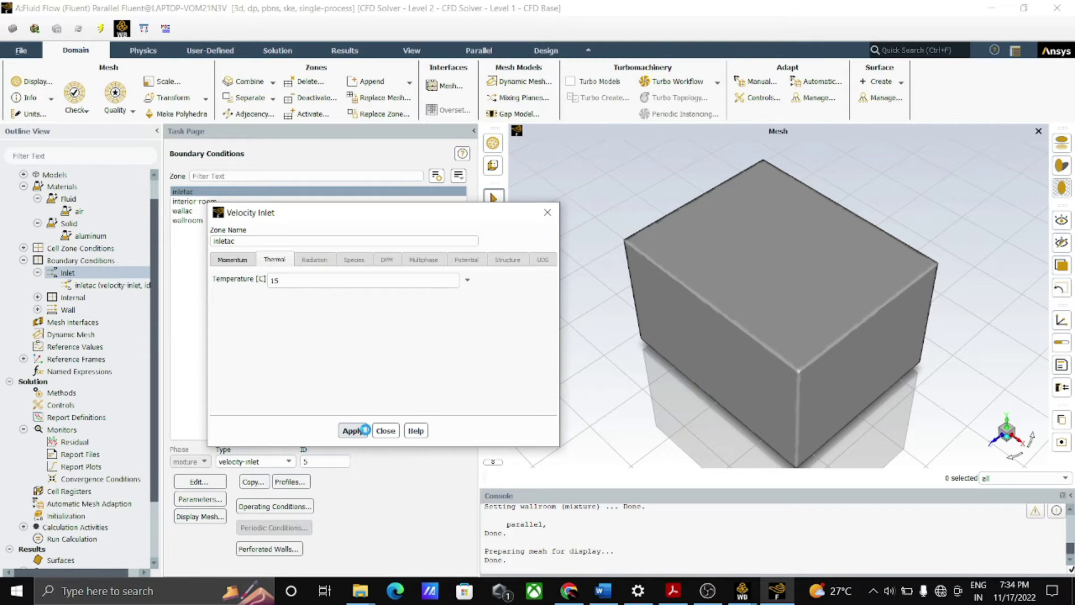
pyautogui.click(353, 431)
pyautogui.click(386, 431)
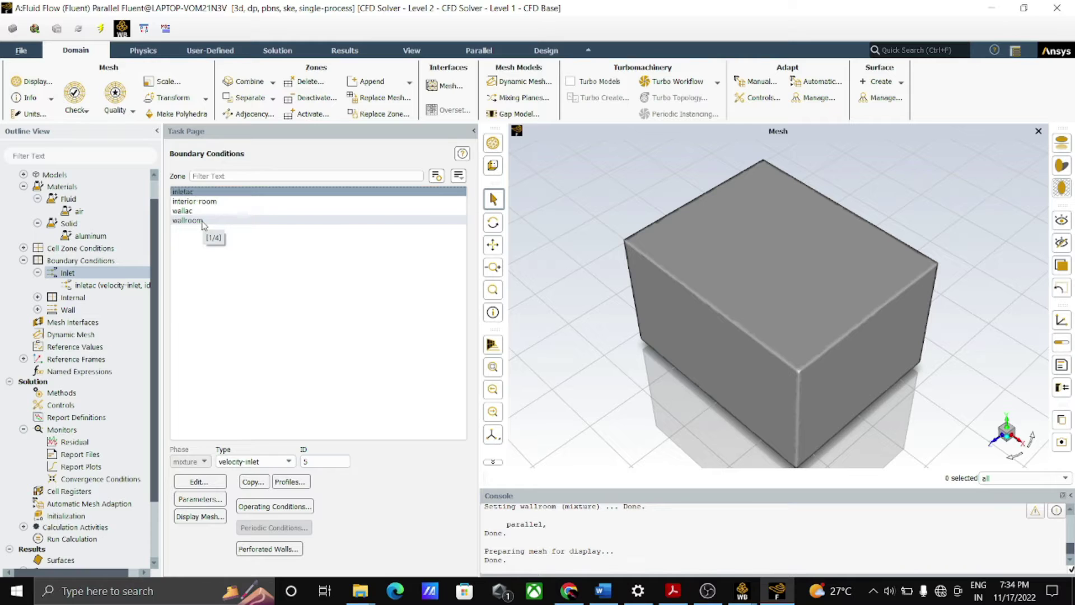
# Apply wallroom convection with heat transfer coefficient 5 W/m²K and free stream 40 °C
pyautogui.doubleClick(190, 220)
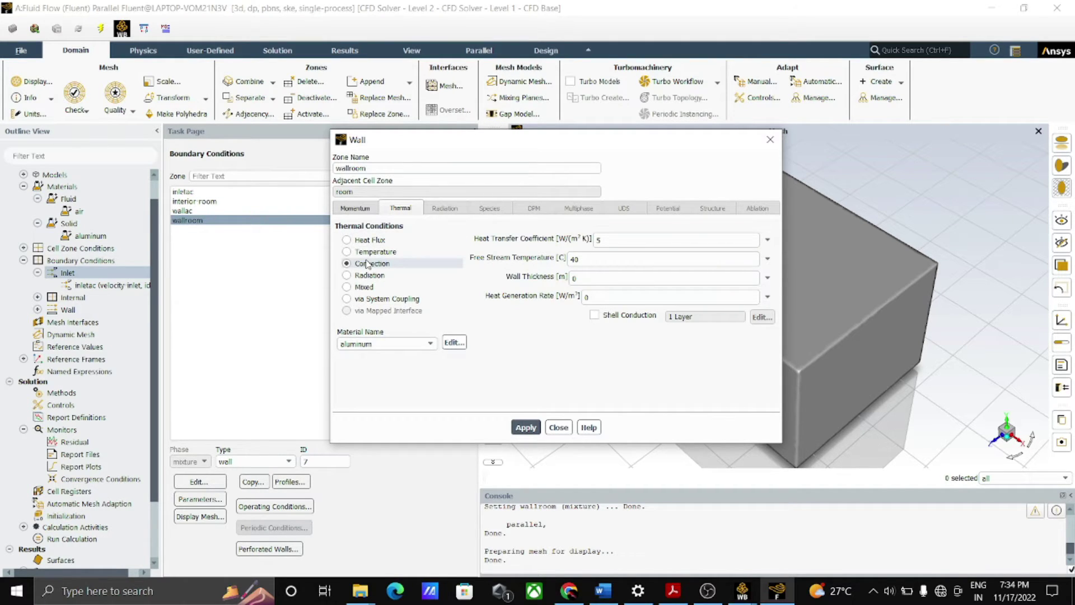
pyautogui.click(609, 242)
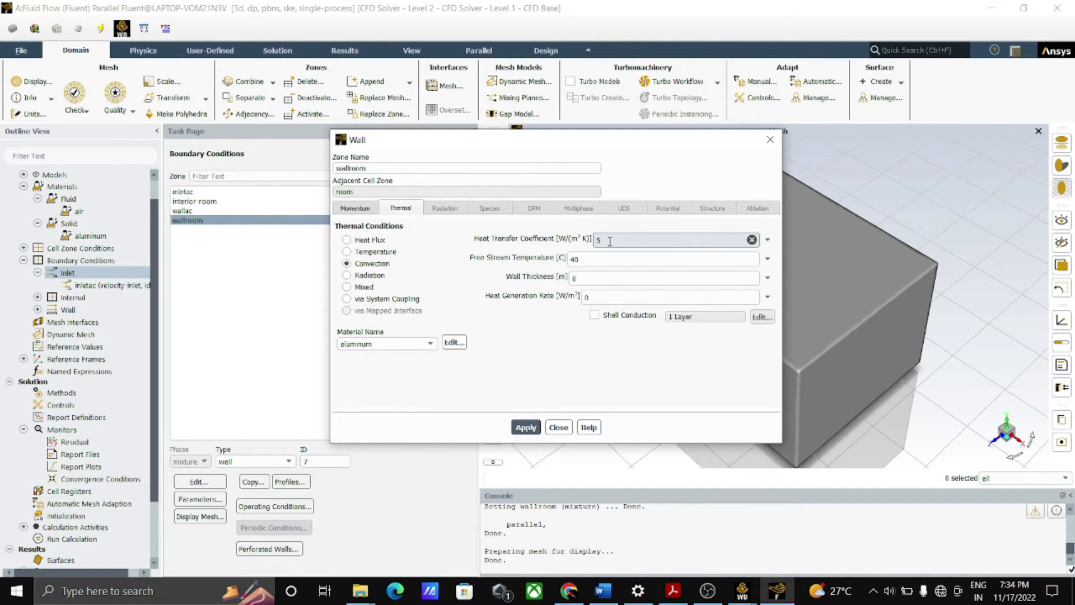
pyautogui.click(592, 257)
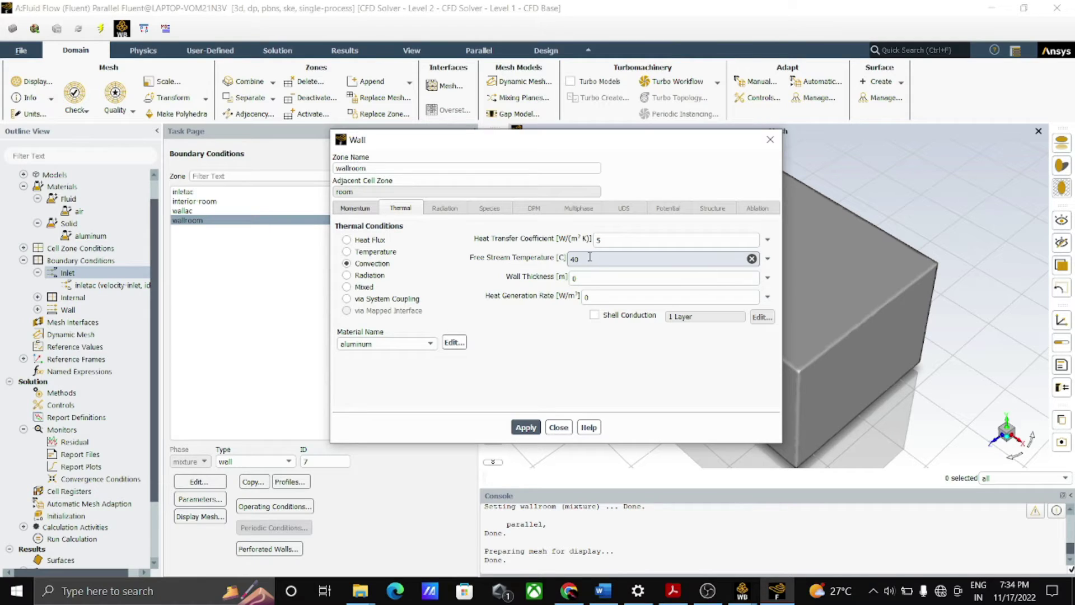
pyautogui.click(526, 428)
pyautogui.click(559, 427)
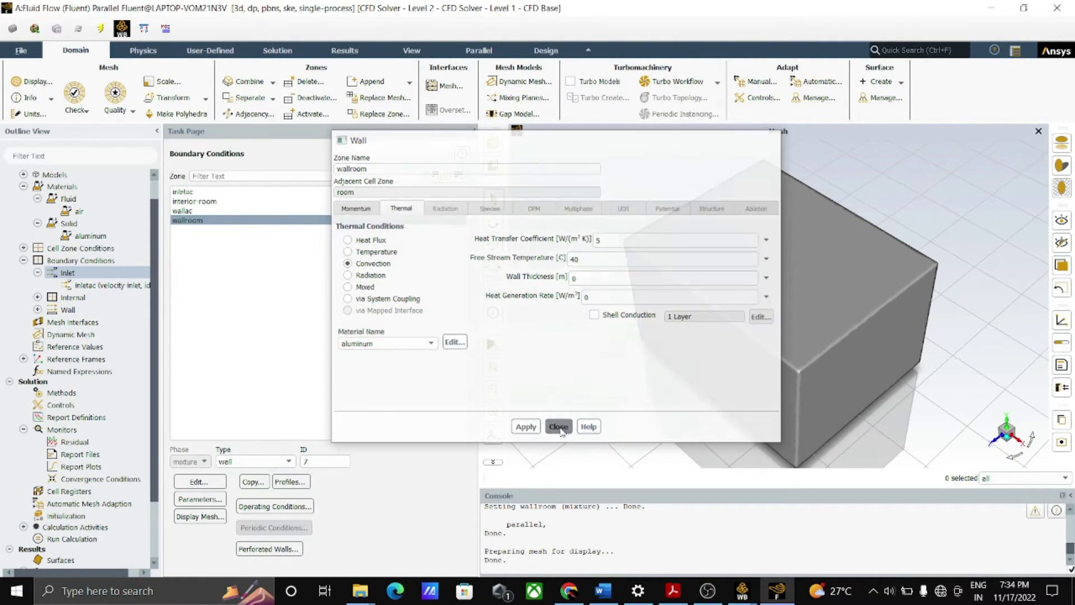
# Change residual absolute criteria to 1e-06 for continuity, velocities and energy, keeping 0.001 for k and epsilon
pyautogui.click(73, 442)
pyautogui.doubleClick(72, 442)
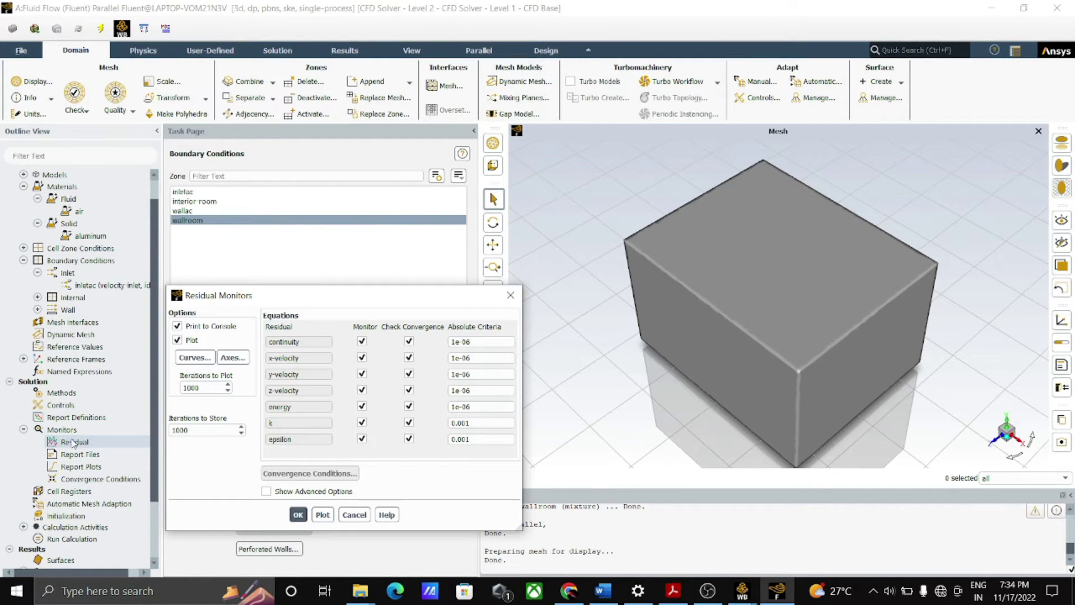
pyautogui.doubleClick(485, 403)
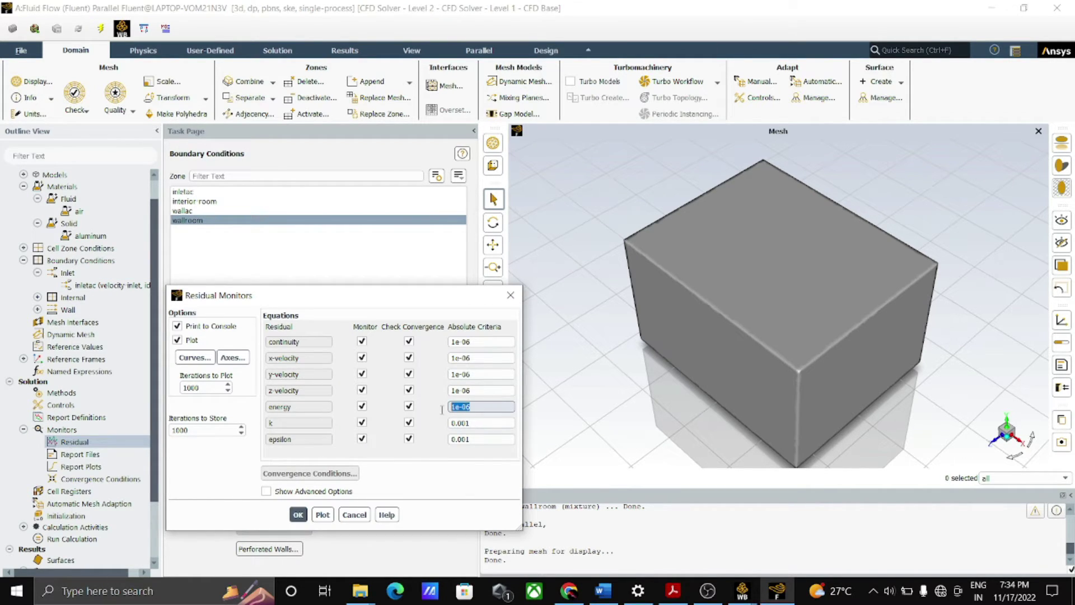
pyautogui.moveTo(473, 389); pyautogui.dragTo(455, 390)
pyautogui.click(298, 514)
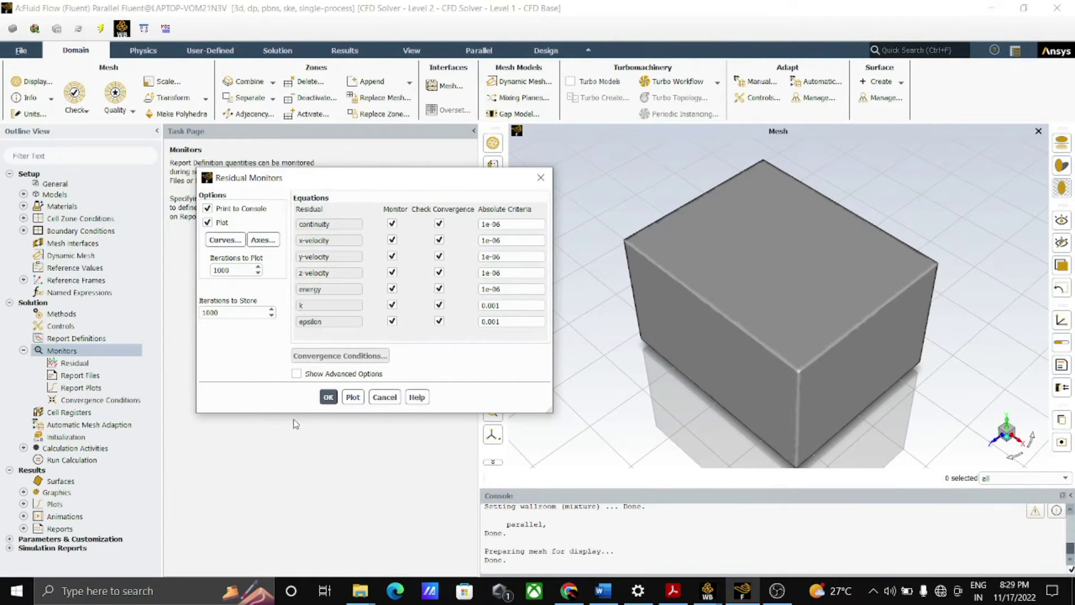
pyautogui.click(328, 397)
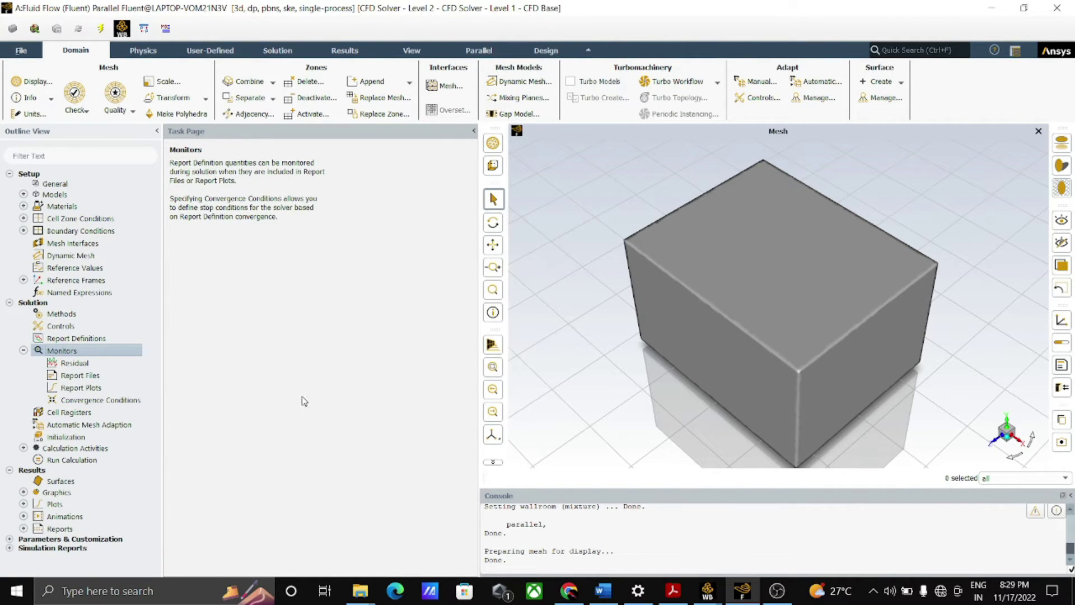
# Run Standard Initialization computed from inletac, giving 2 m/s X velocity
pyautogui.click(66, 437)
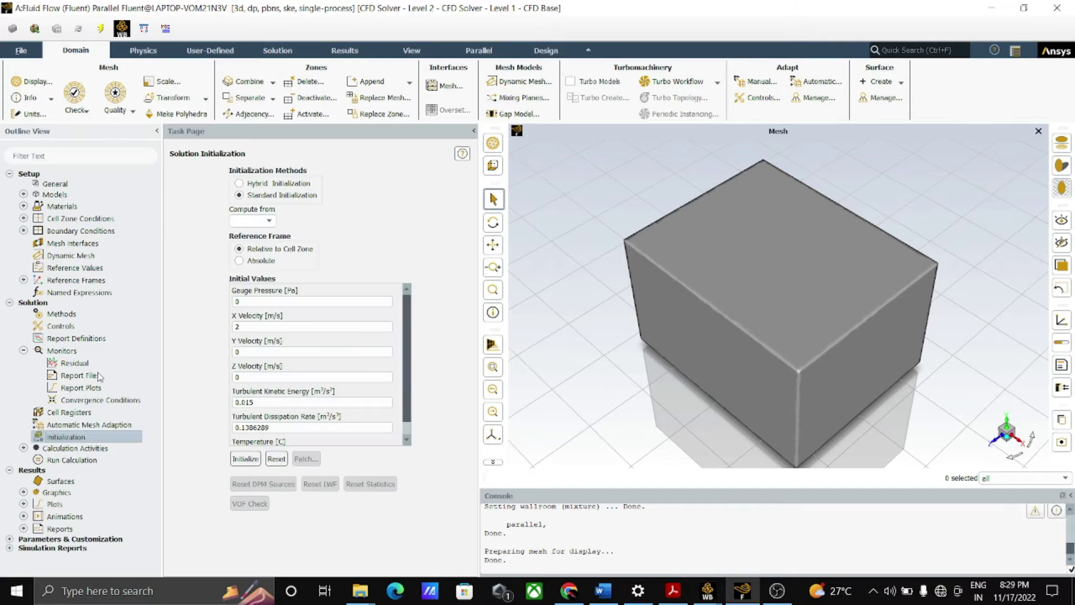
pyautogui.click(270, 223)
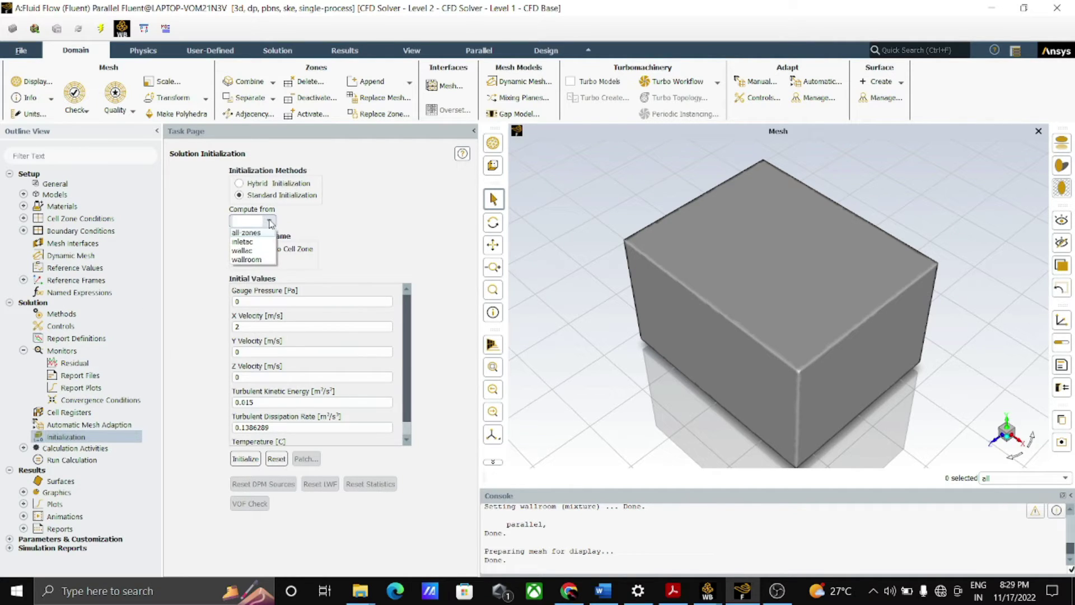
pyautogui.click(251, 242)
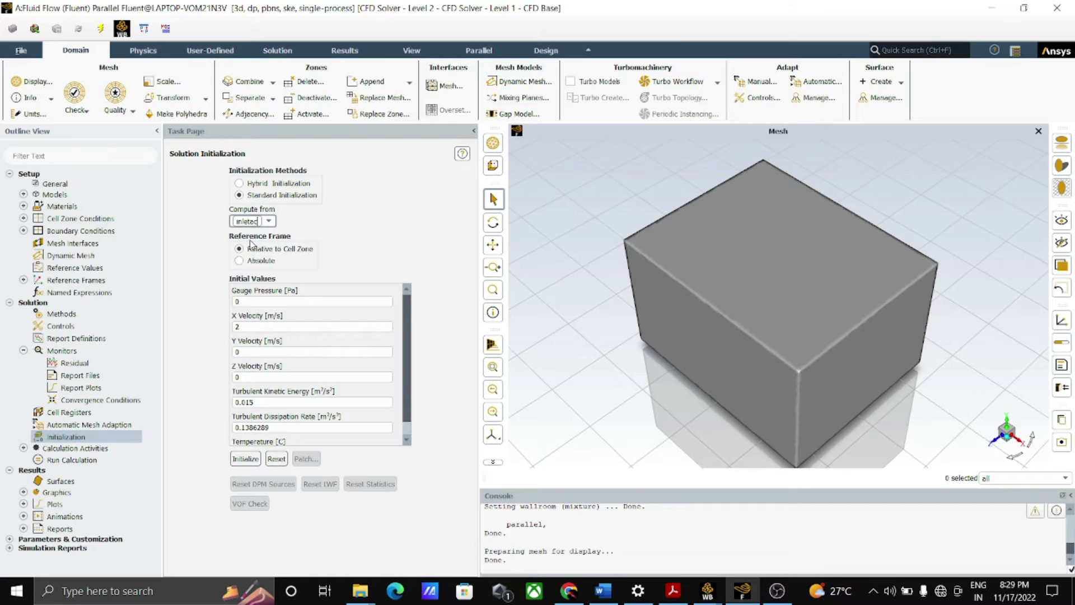
pyautogui.click(245, 458)
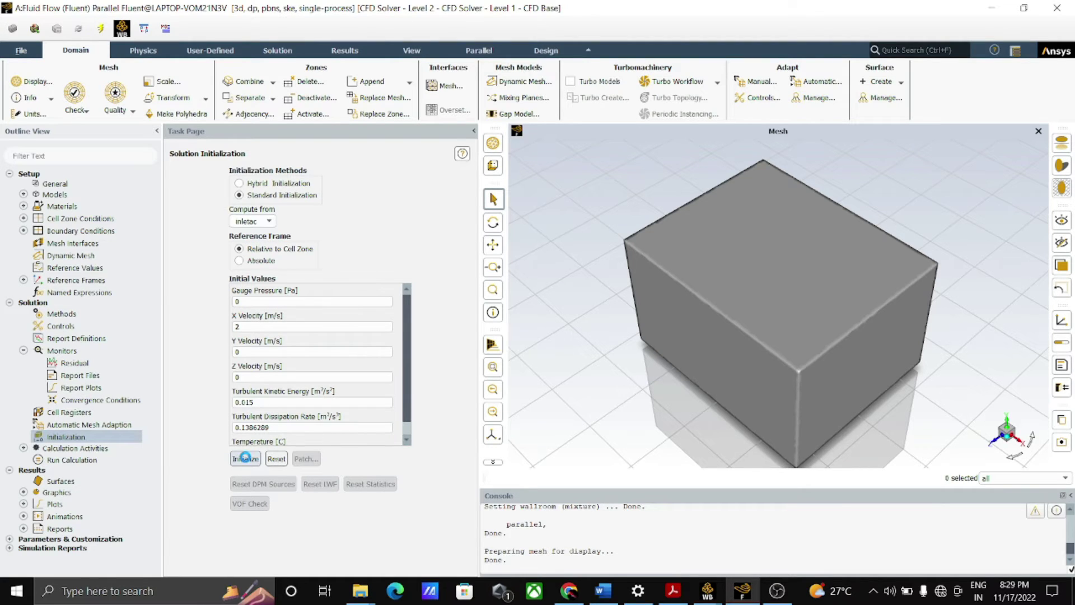
# Calculate 50 iterations, then switch to CFD-Post to view the room results
pyautogui.click(72, 460)
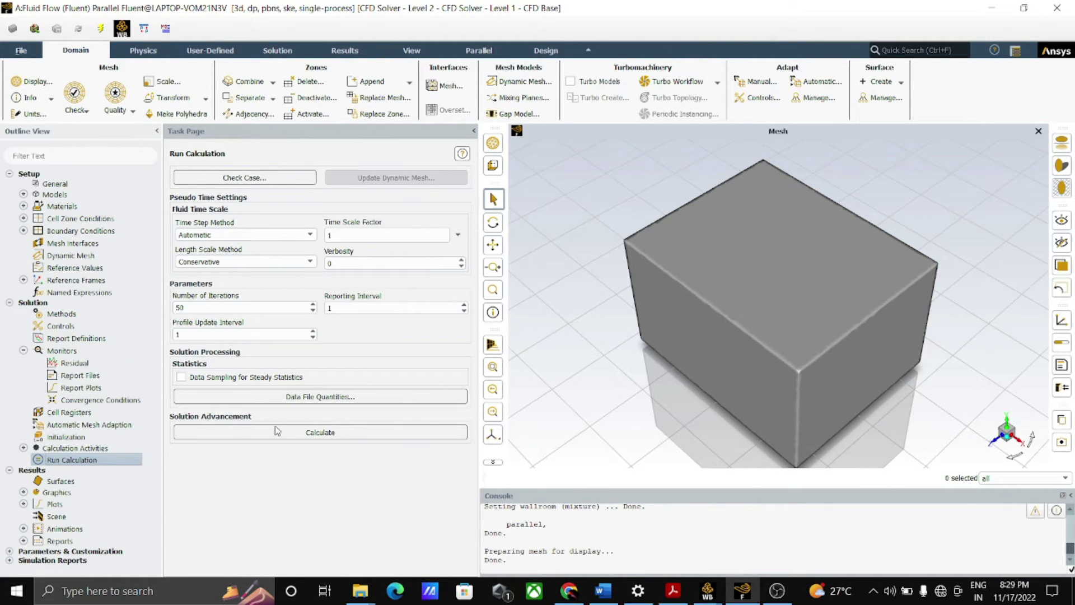
pyautogui.click(299, 431)
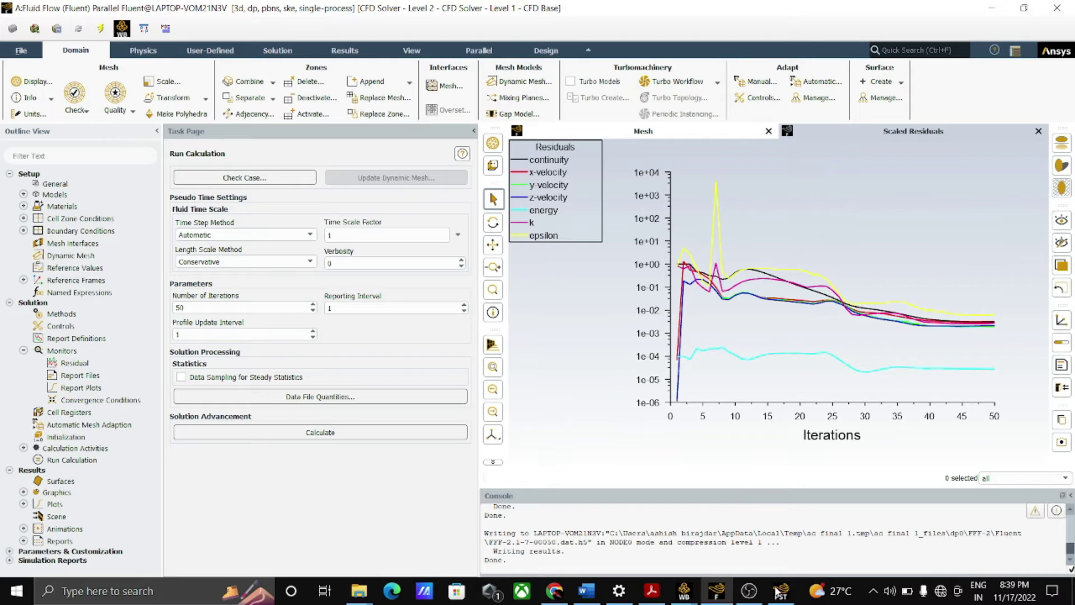
pyautogui.click(778, 591)
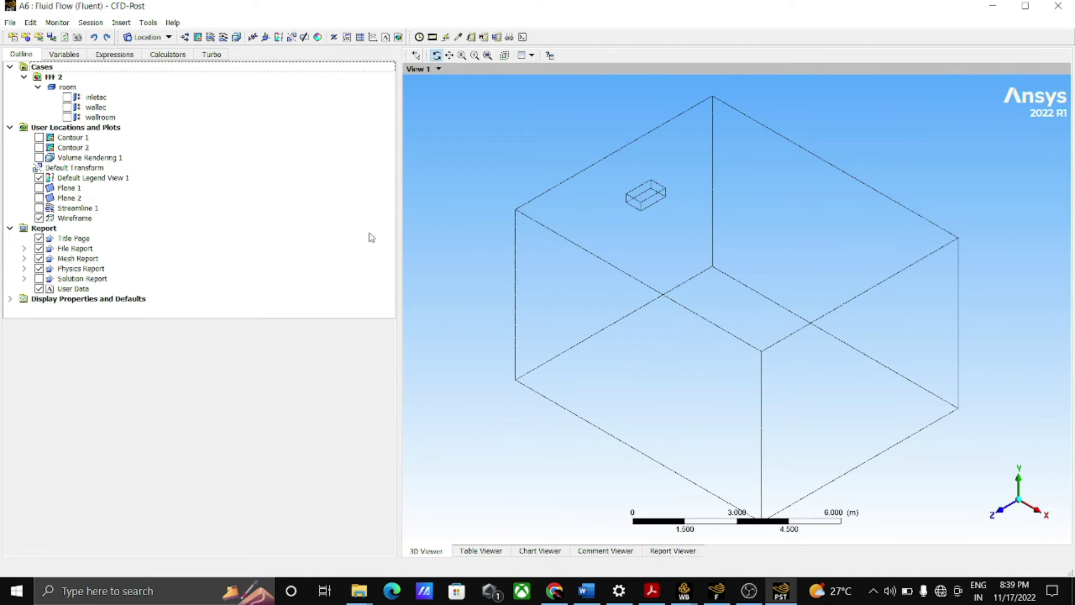
# Create Plane 3, an XY slice at Z = 0 m, and rotate the room to view it
pyautogui.click(166, 38)
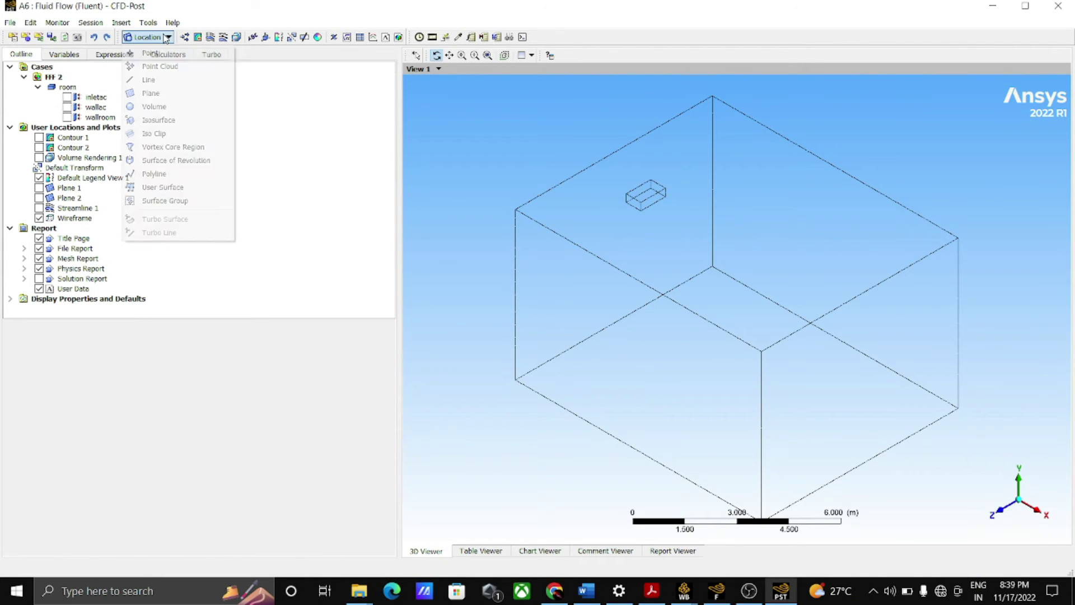
pyautogui.click(155, 90)
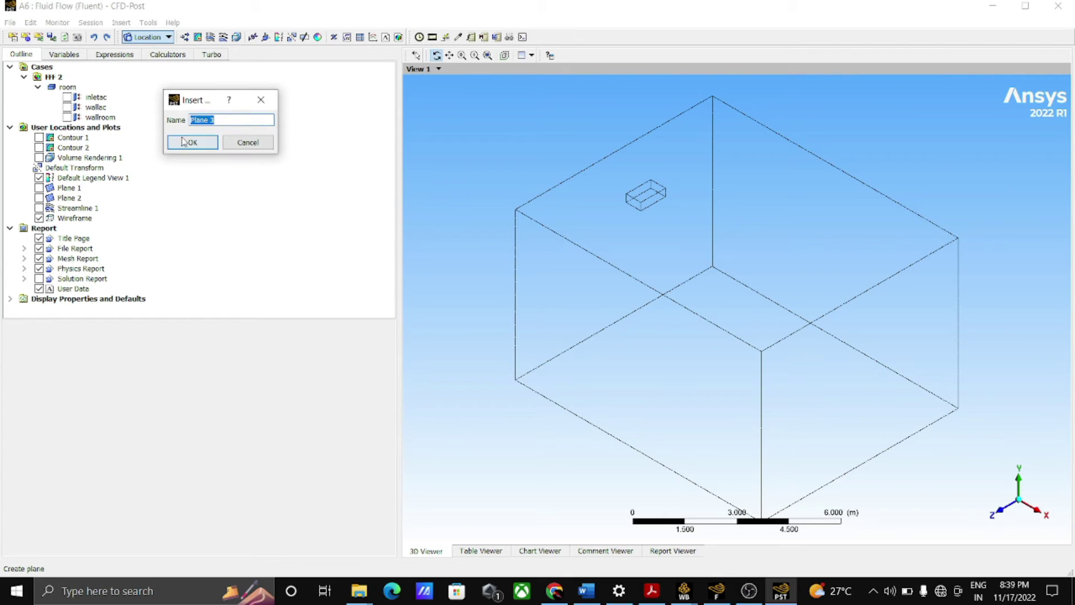
pyautogui.click(191, 141)
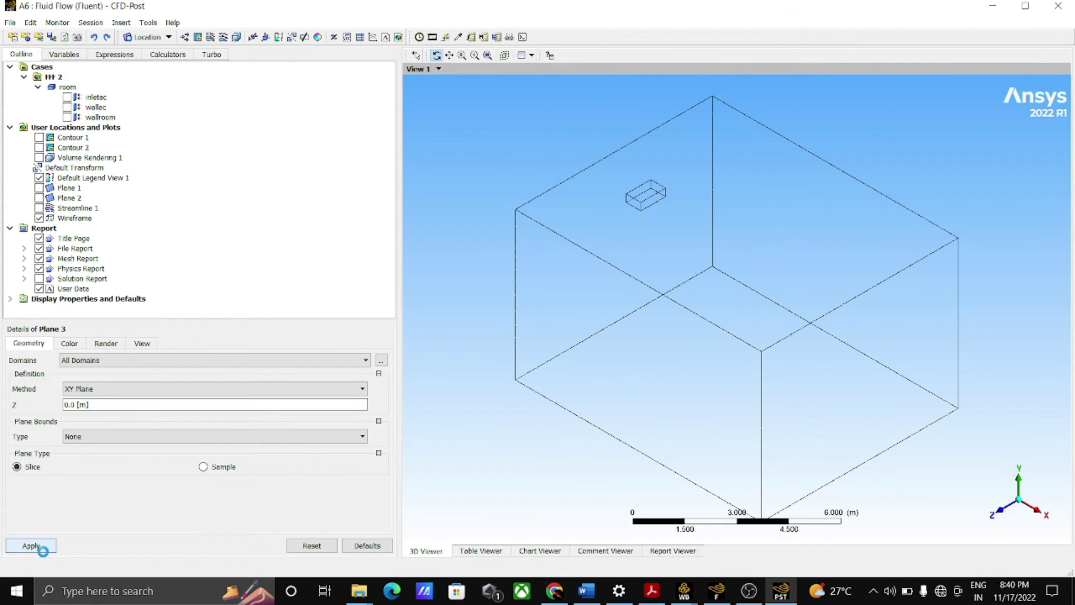
pyautogui.click(38, 547)
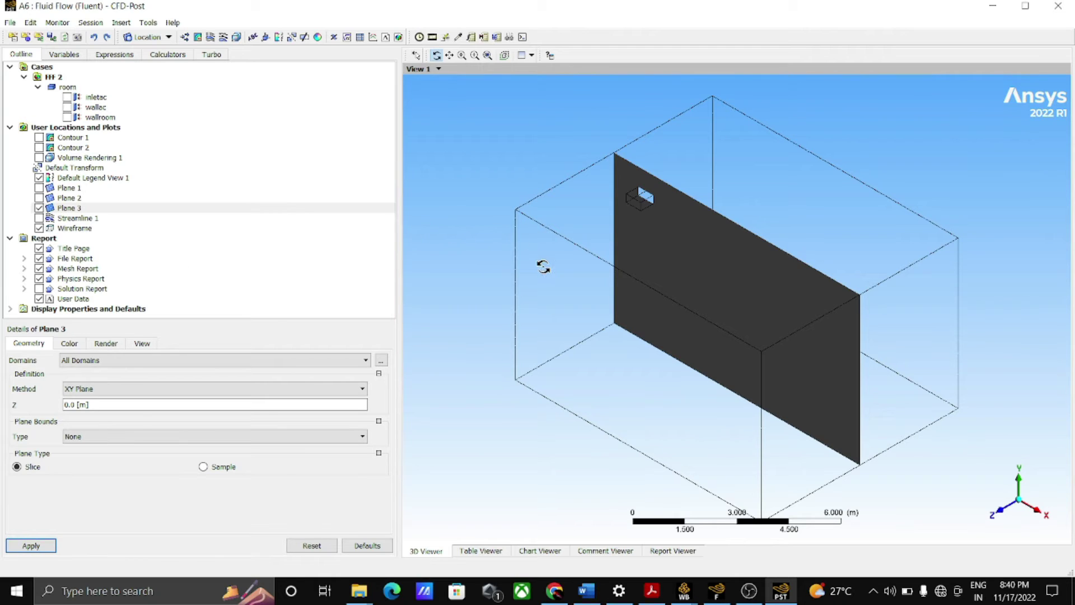
pyautogui.moveTo(542, 266); pyautogui.dragTo(588, 247)
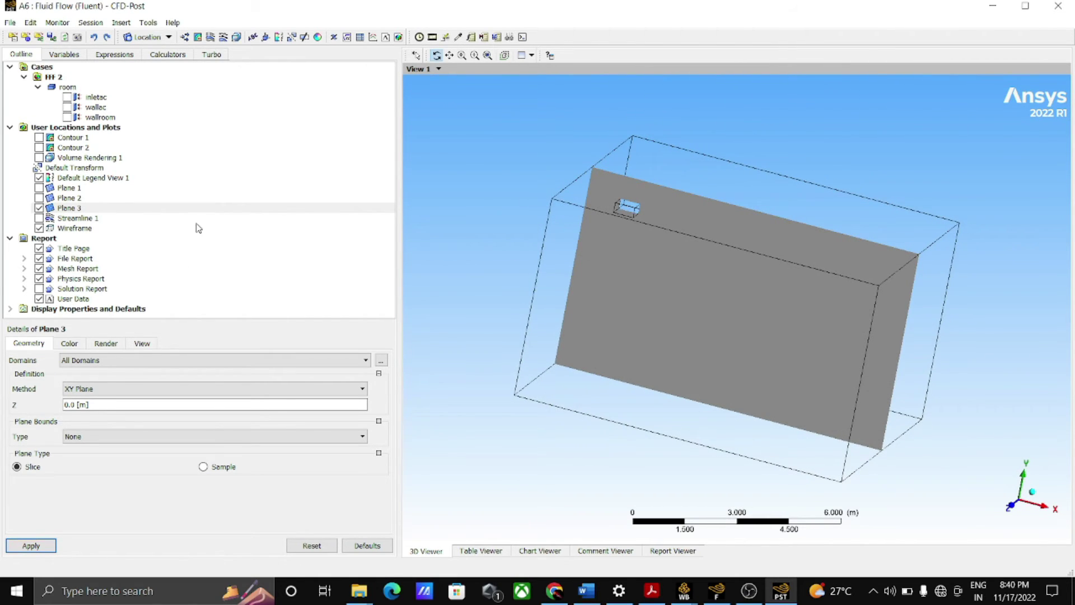
pyautogui.click(66, 138)
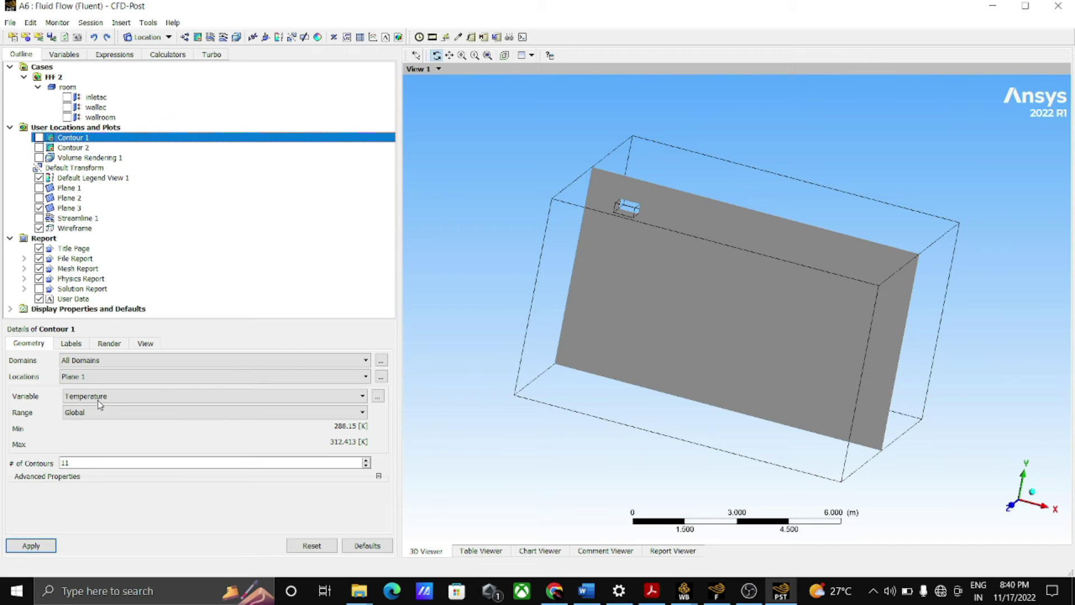
# Turn on Contour 1 and Contour 2 and rotate to see temperatures on both planes
pyautogui.click(39, 137)
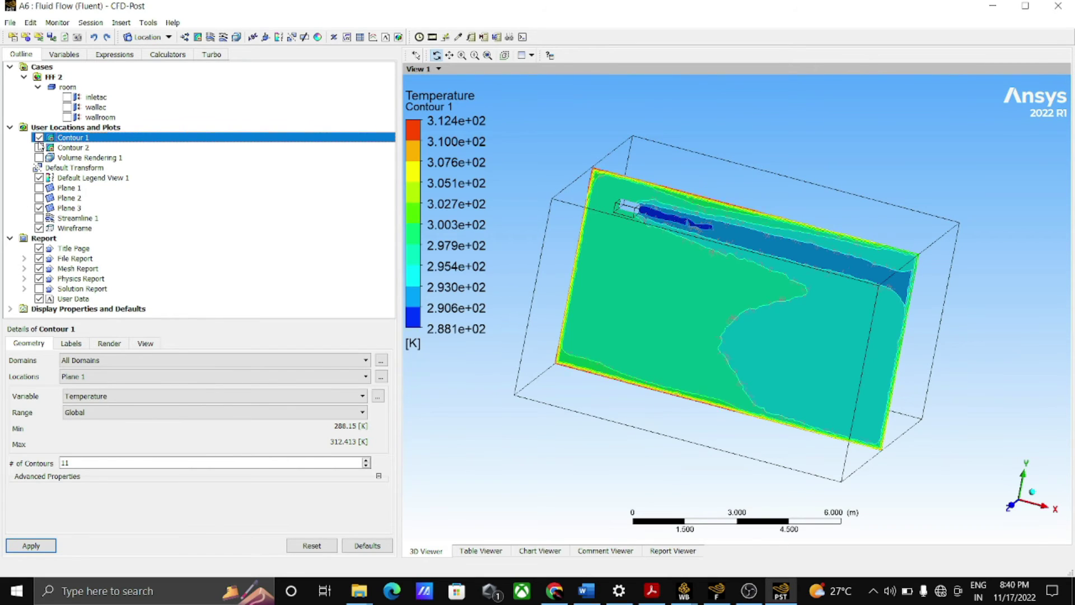
pyautogui.click(38, 147)
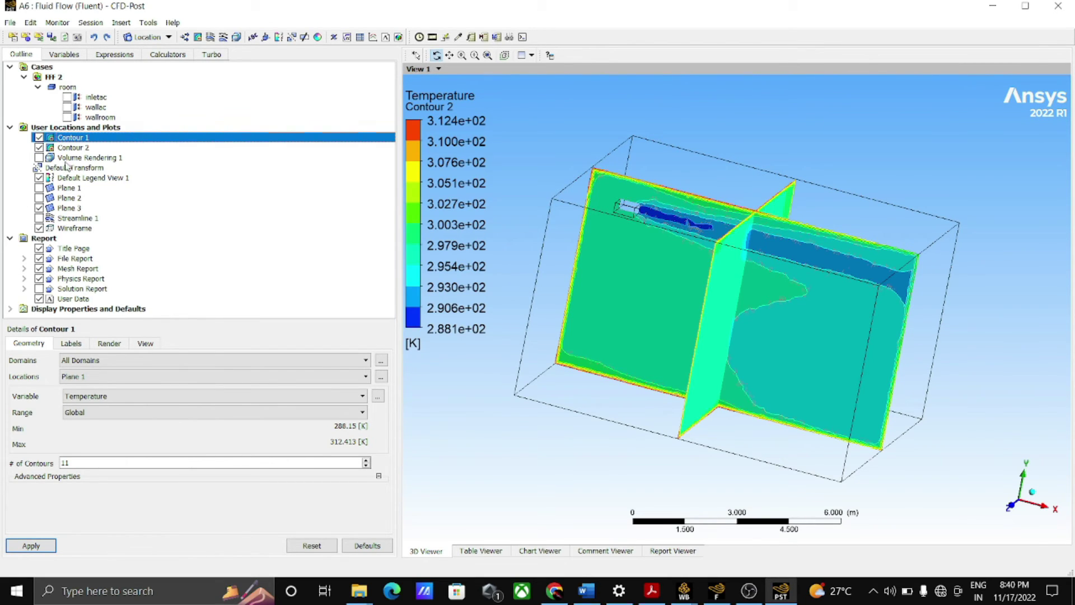
pyautogui.click(740, 349)
pyautogui.moveTo(740, 349); pyautogui.dragTo(732, 355)
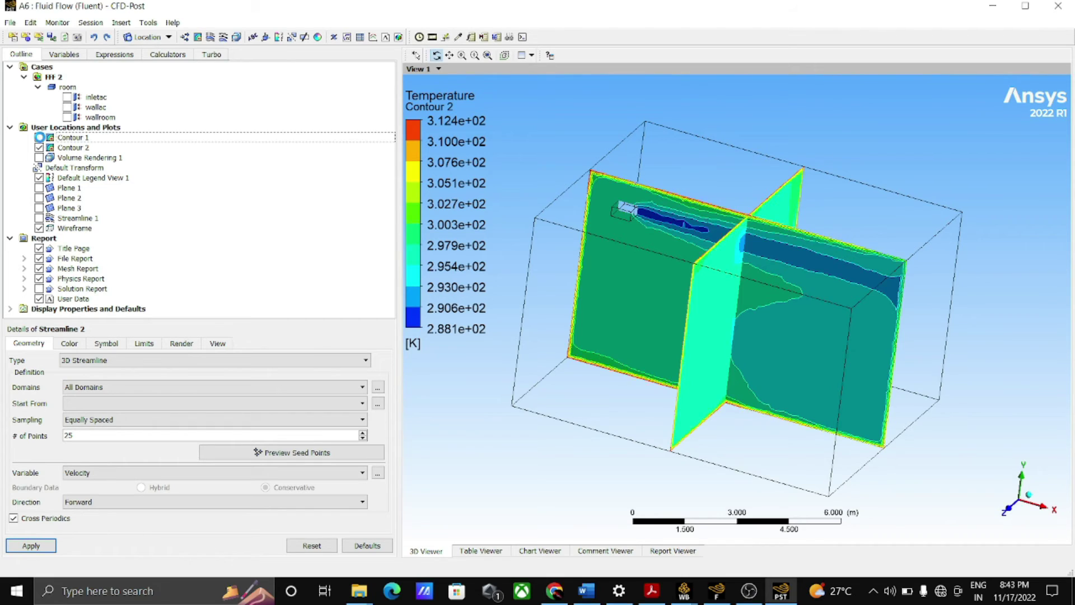
# Hide both contours, add Volume Rendering 2 of Temperature, and toggle Volume Rendering 1 on and off
pyautogui.click(39, 137)
pyautogui.click(38, 148)
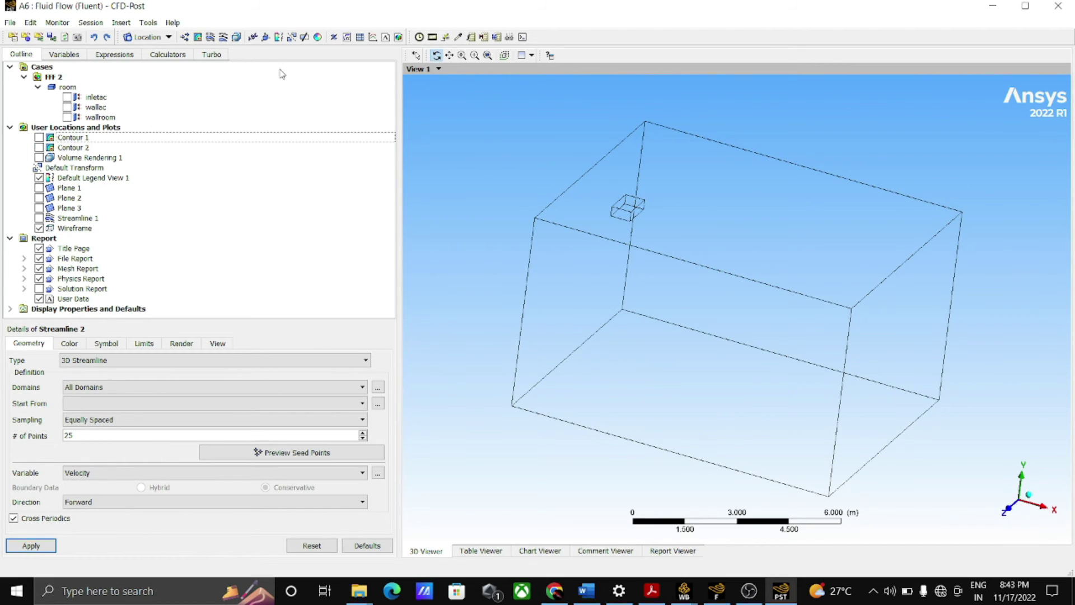
pyautogui.click(230, 37)
pyautogui.click(275, 93)
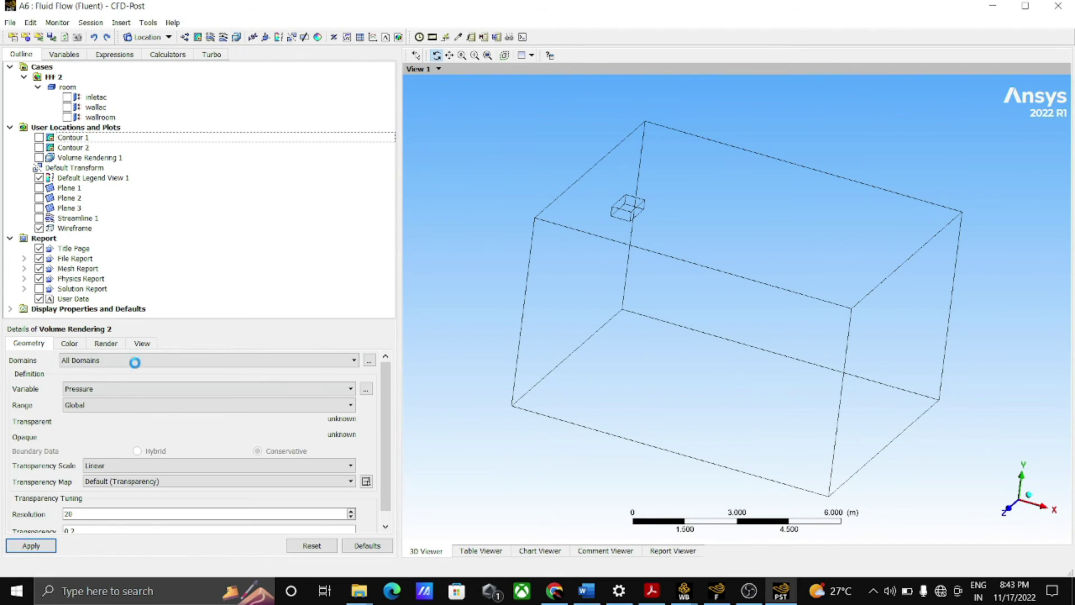
pyautogui.click(95, 389)
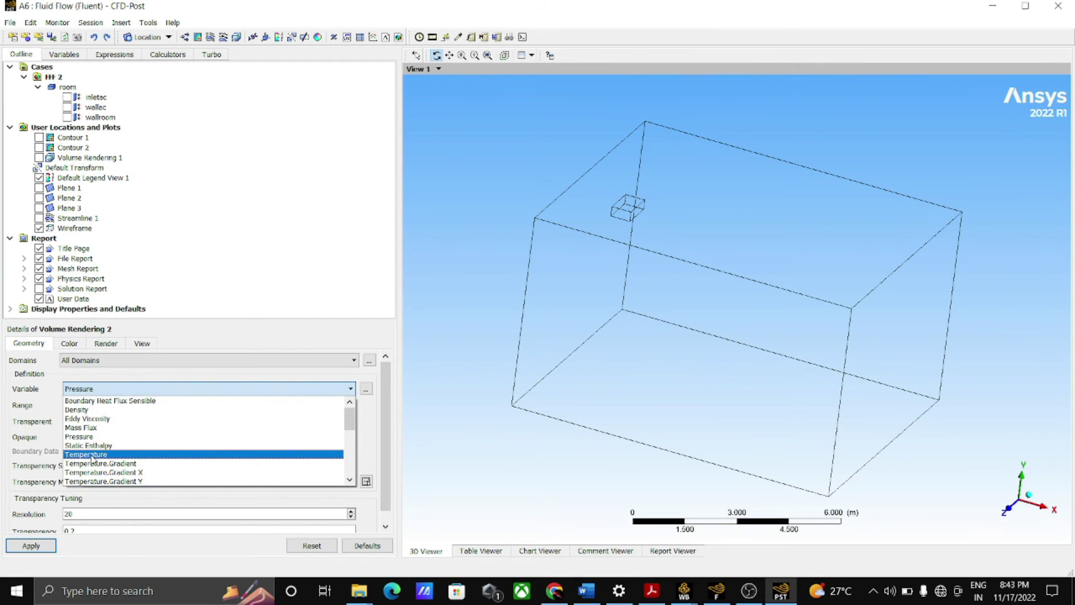
pyautogui.click(89, 454)
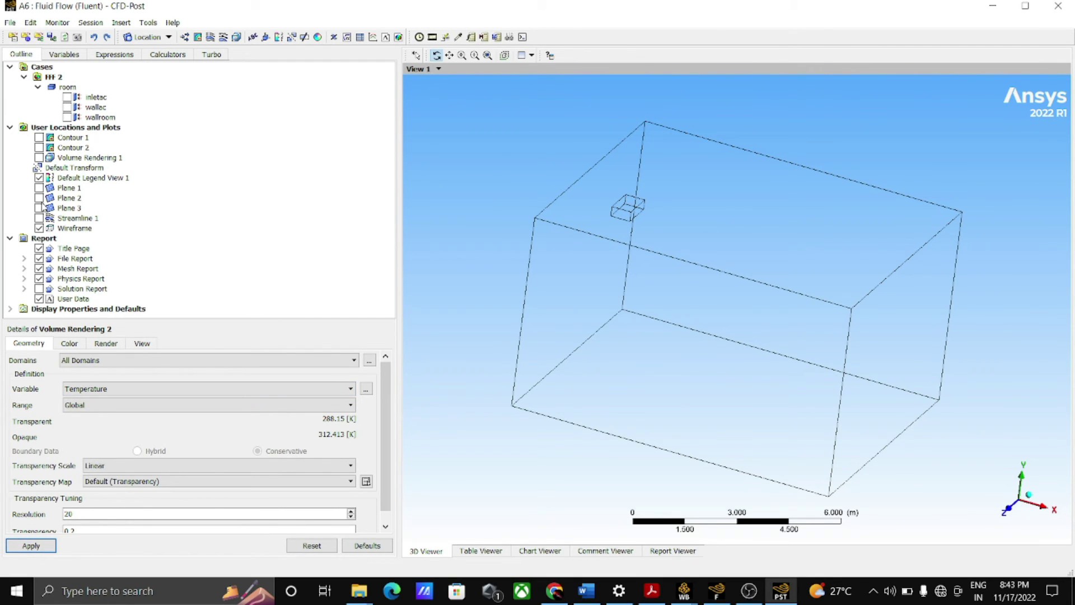
pyautogui.click(39, 158)
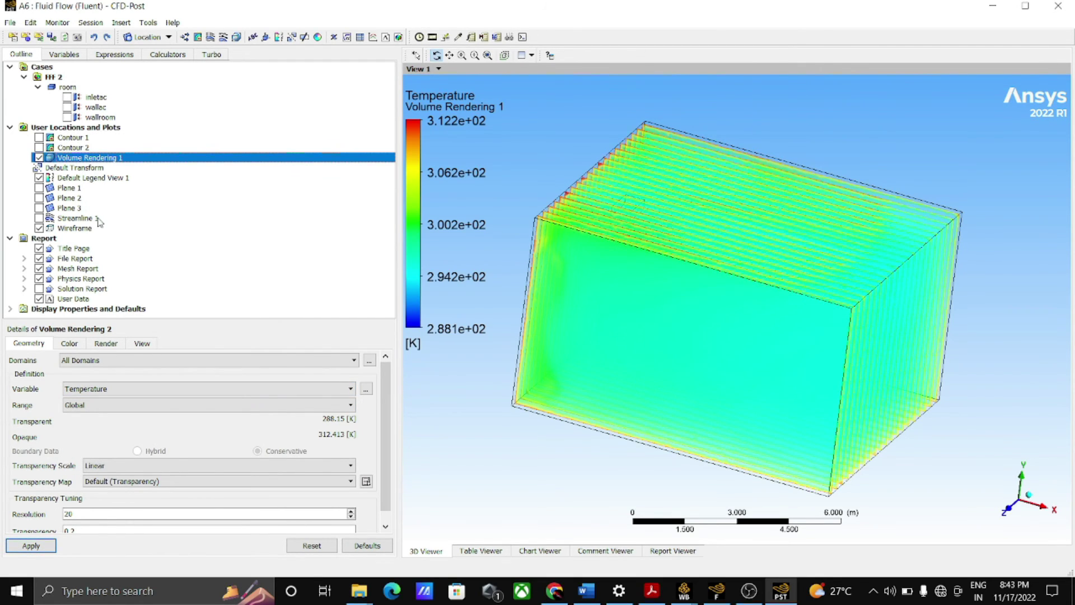
pyautogui.click(39, 158)
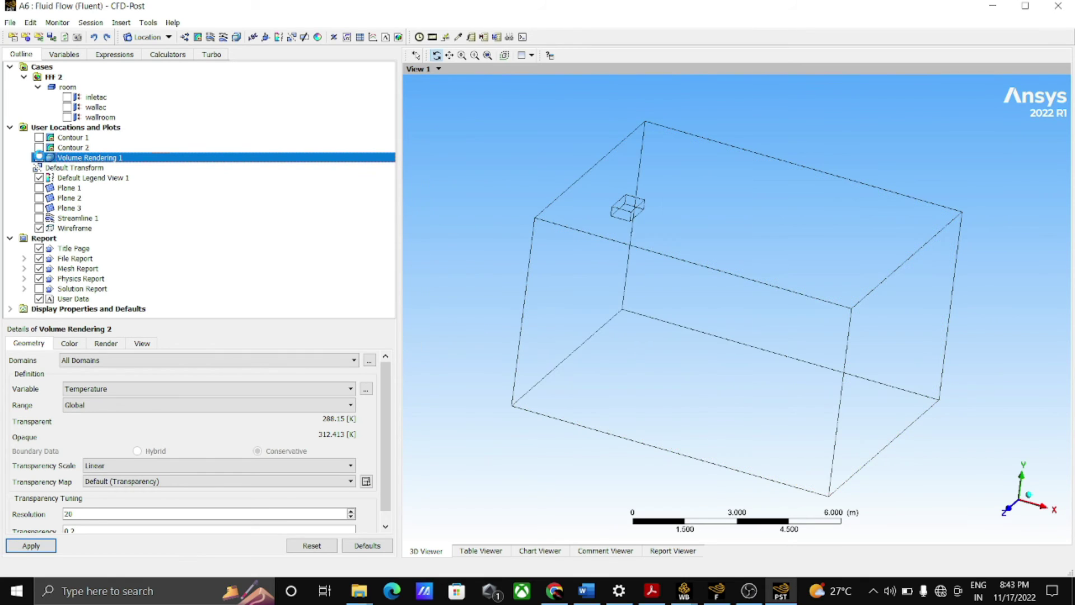
# Create Streamline 2 seeded from the inletac inlet and display Streamline 1's velocity streamlines (0–2 m/s)
pyautogui.click(210, 37)
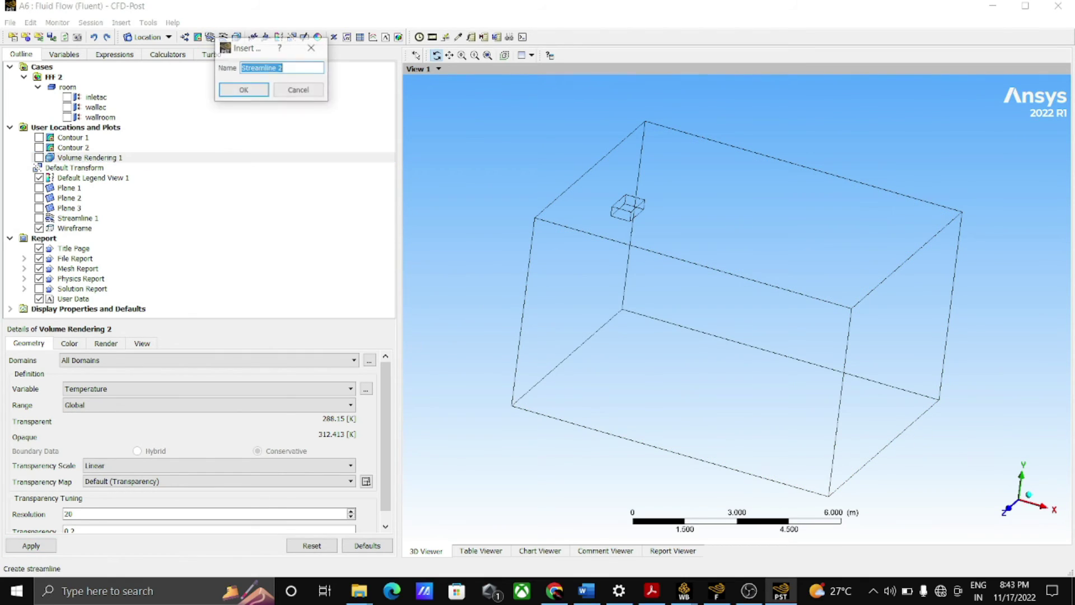
pyautogui.click(243, 89)
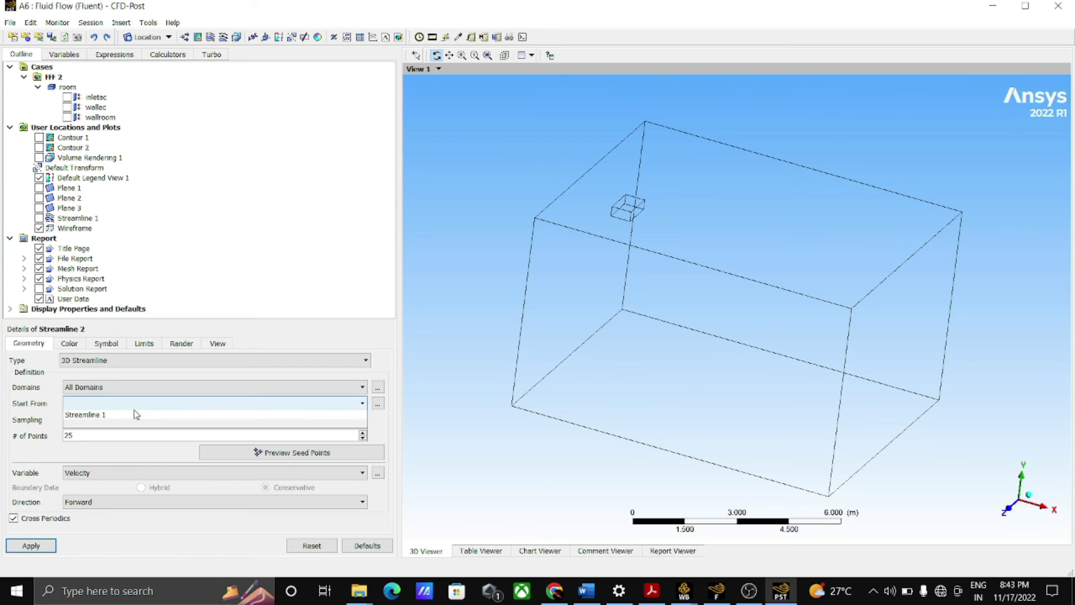
pyautogui.click(133, 407)
pyautogui.click(82, 418)
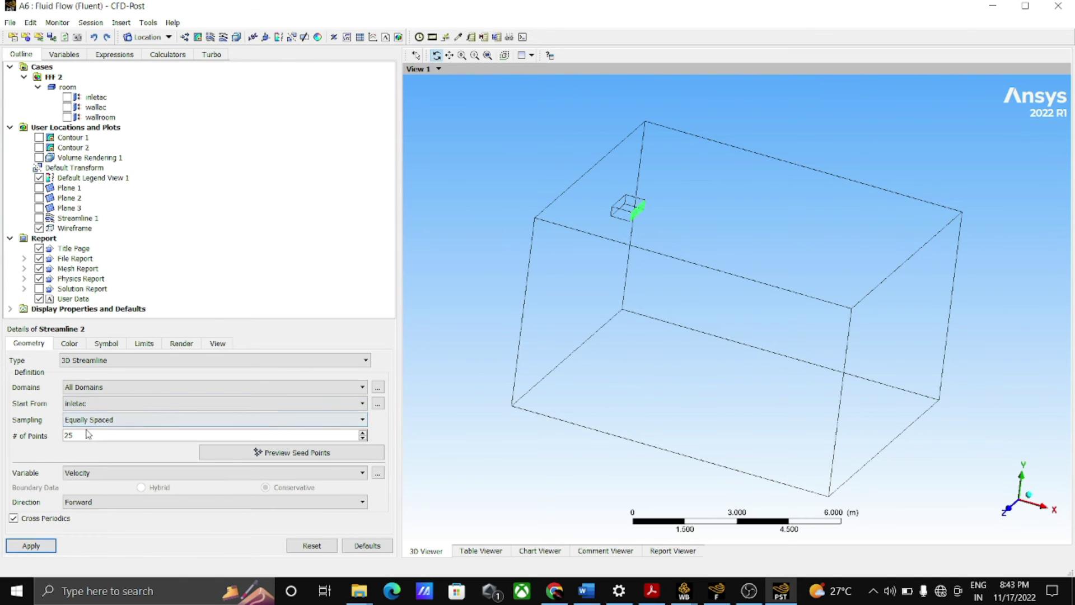
pyautogui.click(38, 218)
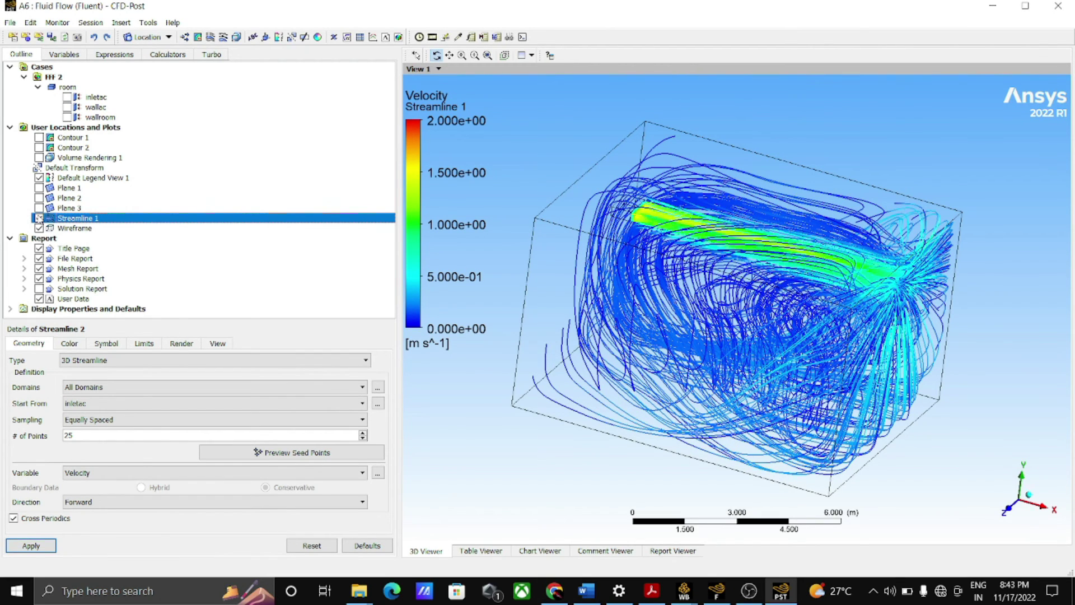
pyautogui.click(432, 38)
# Choose Streamline 1 as the object for the sweep animation
pyautogui.click(89, 186)
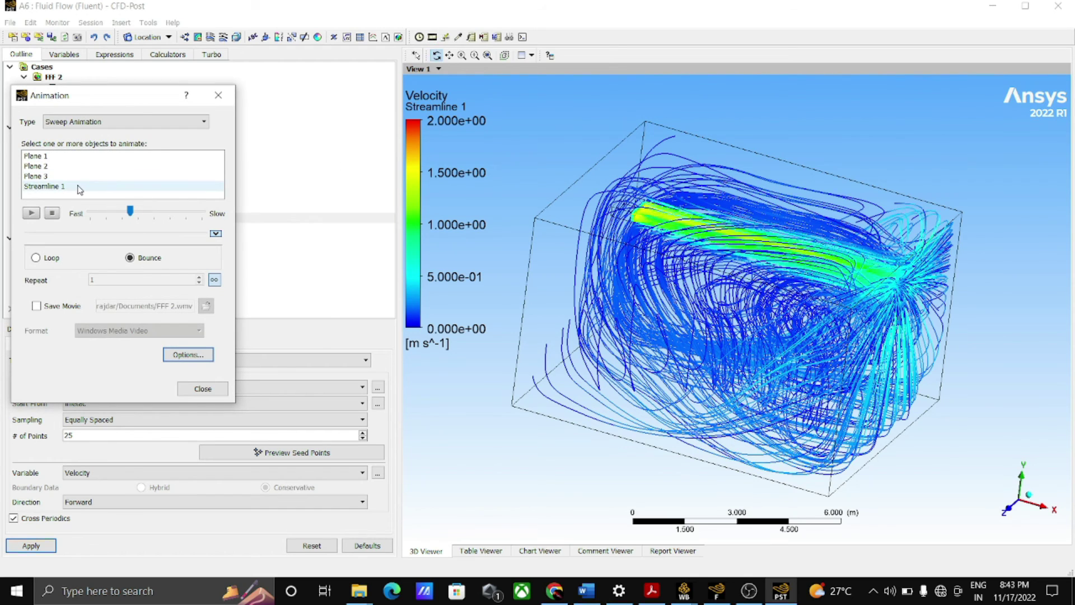